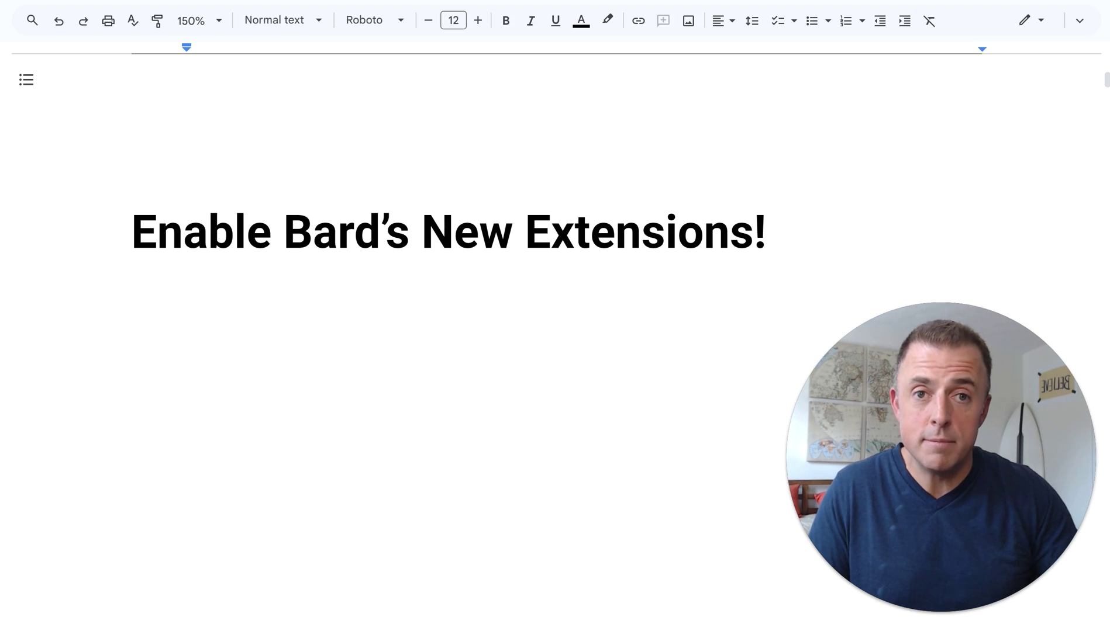
# Restore the 'Are you watching the right video?' intro bullets and the Clarifications & Redirects bullets
pyautogui.hotkey('ctrl', 'z')
pyautogui.hotkey('ctrl', 'z')
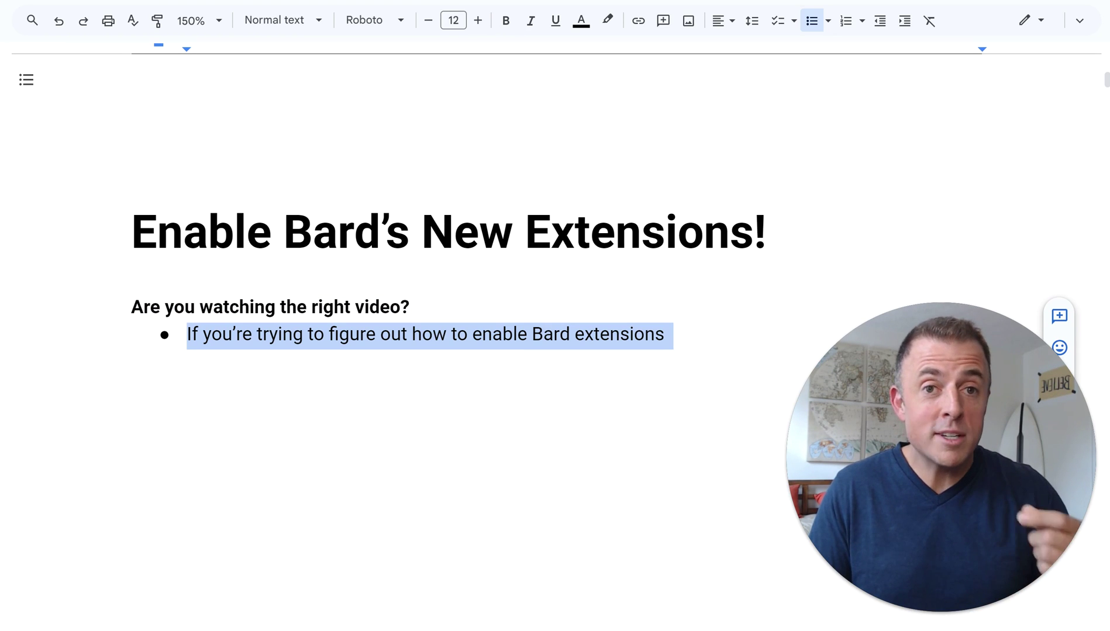
pyautogui.hotkey('ctrl', 'z')
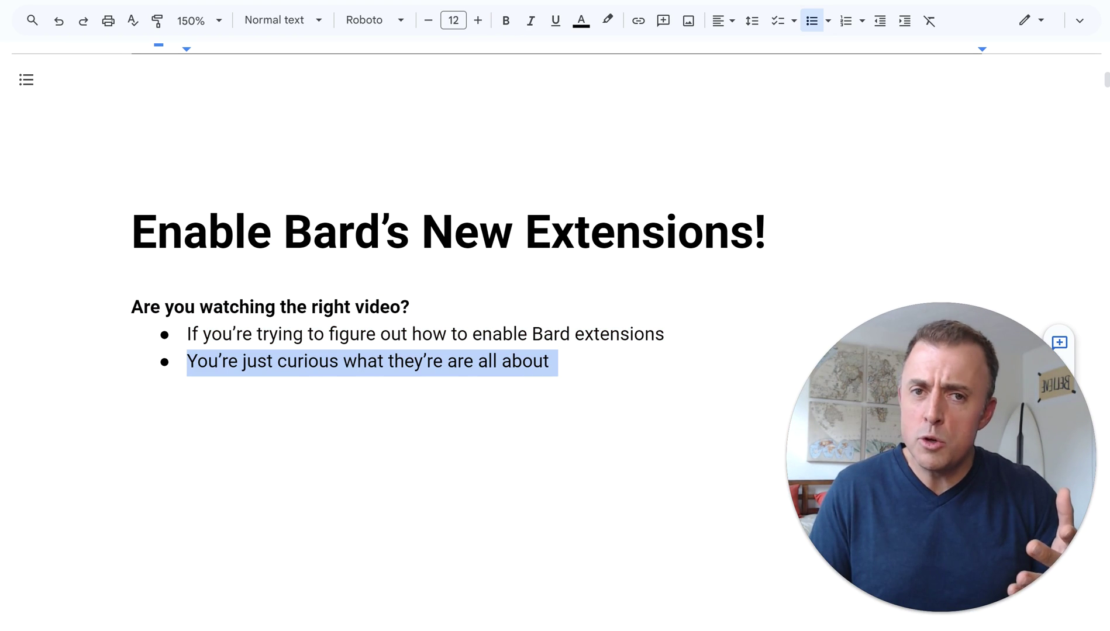
pyautogui.hotkey('ctrl', 'z')
pyautogui.hotkey('ctrl', 'z')
pyautogui.hotkey('ctrl', 'z')
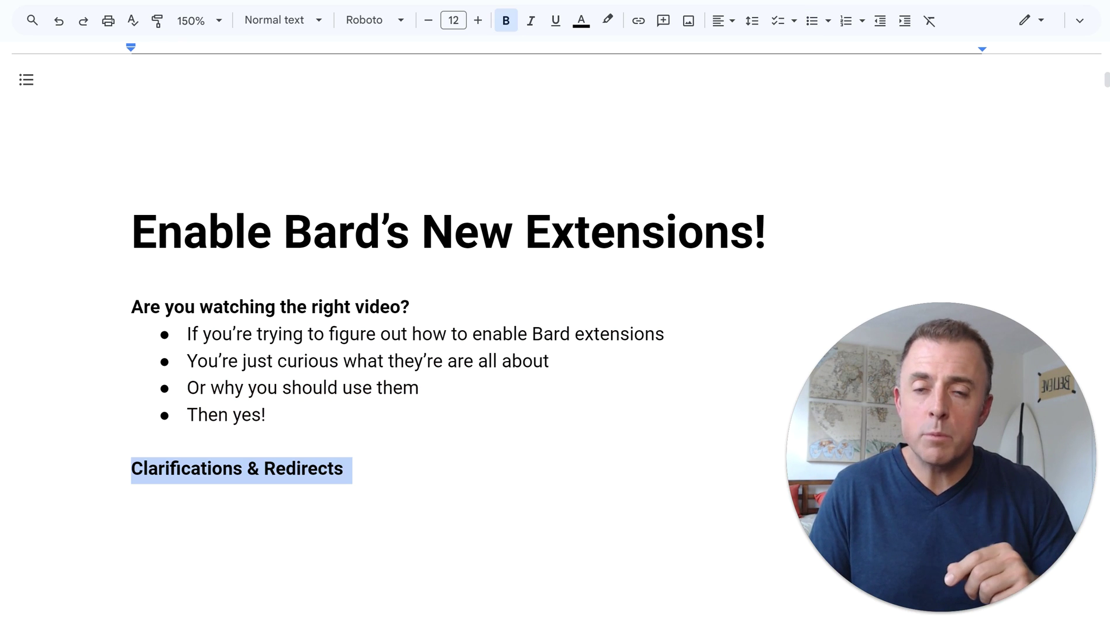
pyautogui.hotkey('ctrl', 'z')
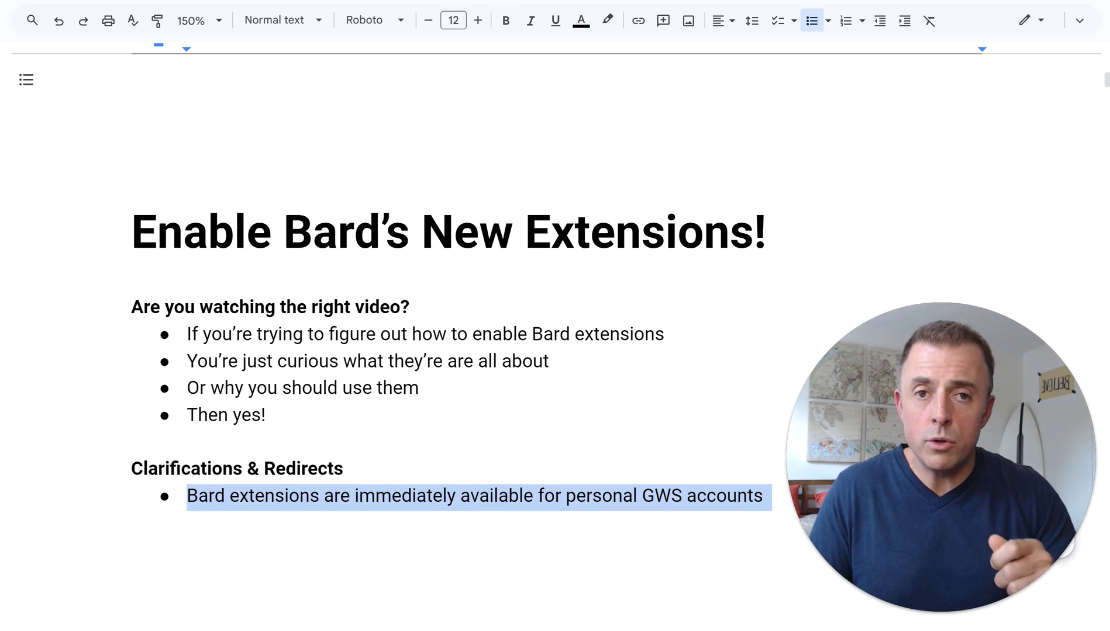
pyautogui.hotkey('ctrl', 'z')
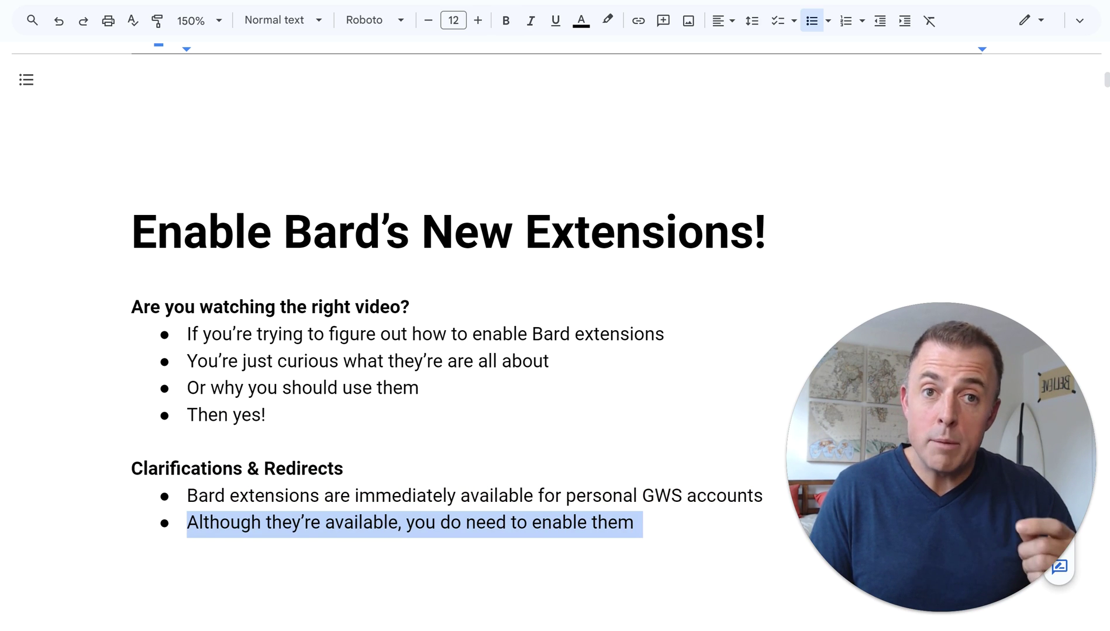
pyautogui.hotkey('ctrl', 'z')
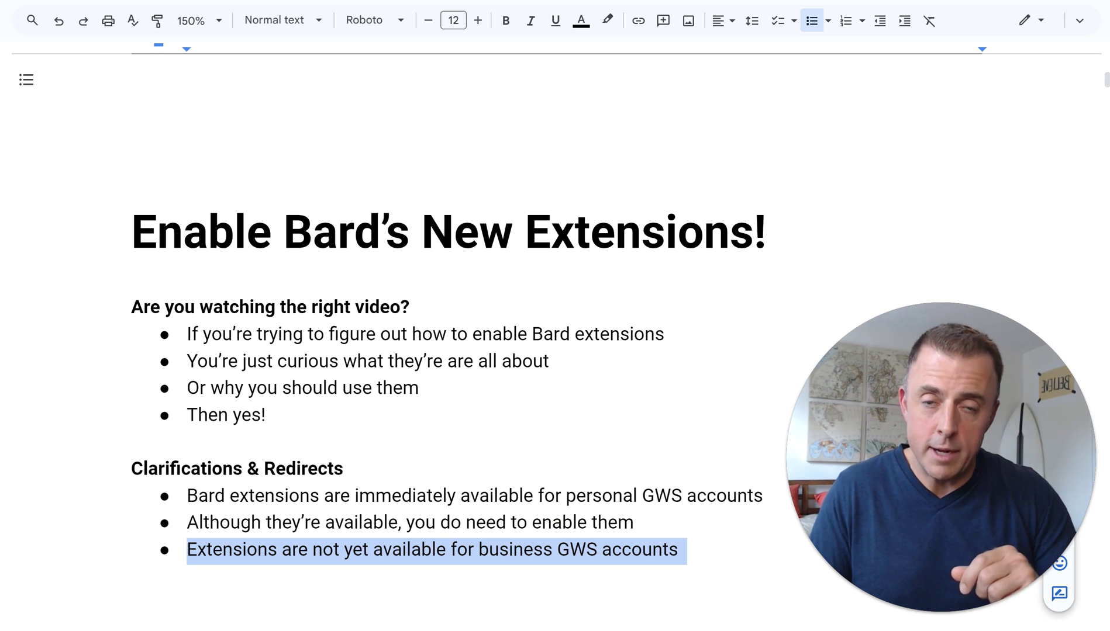
# Restore the how-to-enable heading with the Gmail settings, enable-features and individual-extension steps
pyautogui.hotkey('ctrl', 'z')
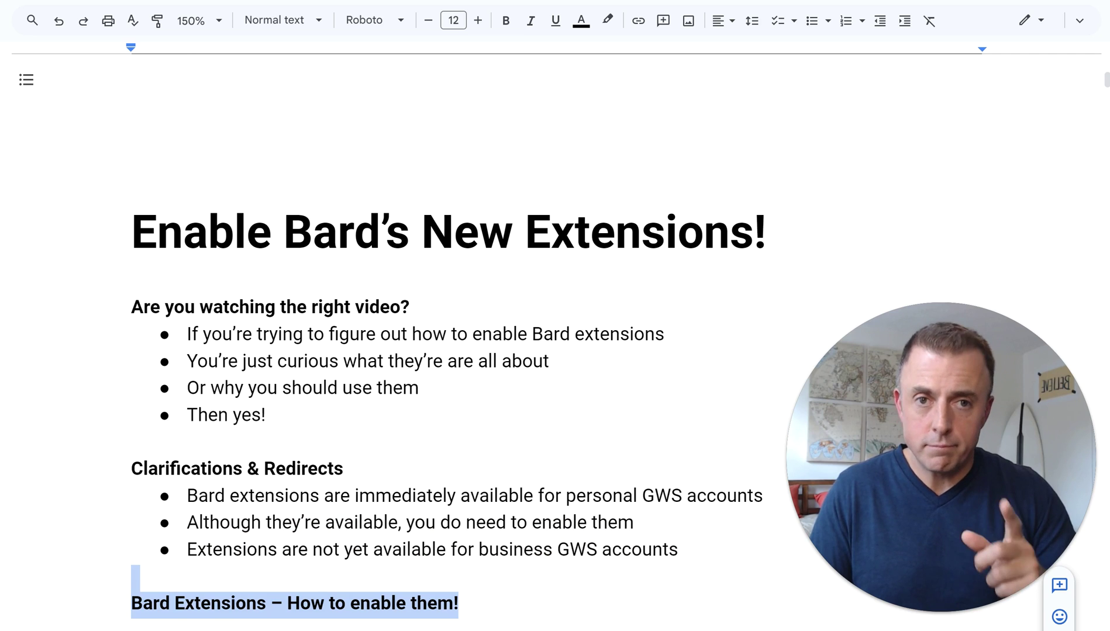
pyautogui.hotkey('ctrl', 'z')
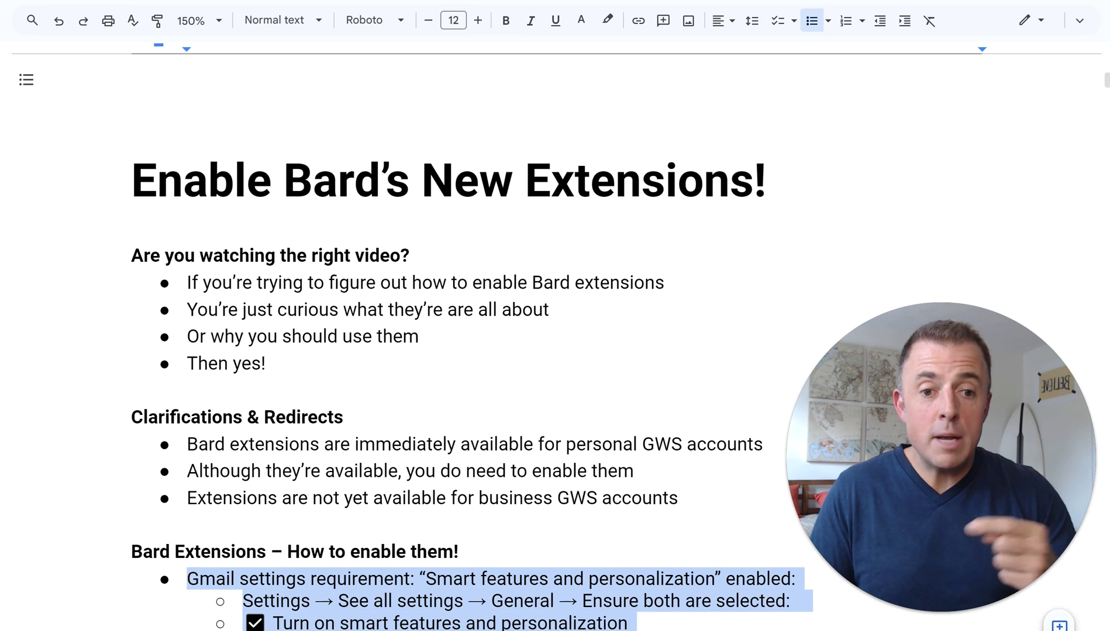
pyautogui.hotkey('ctrl', 'z')
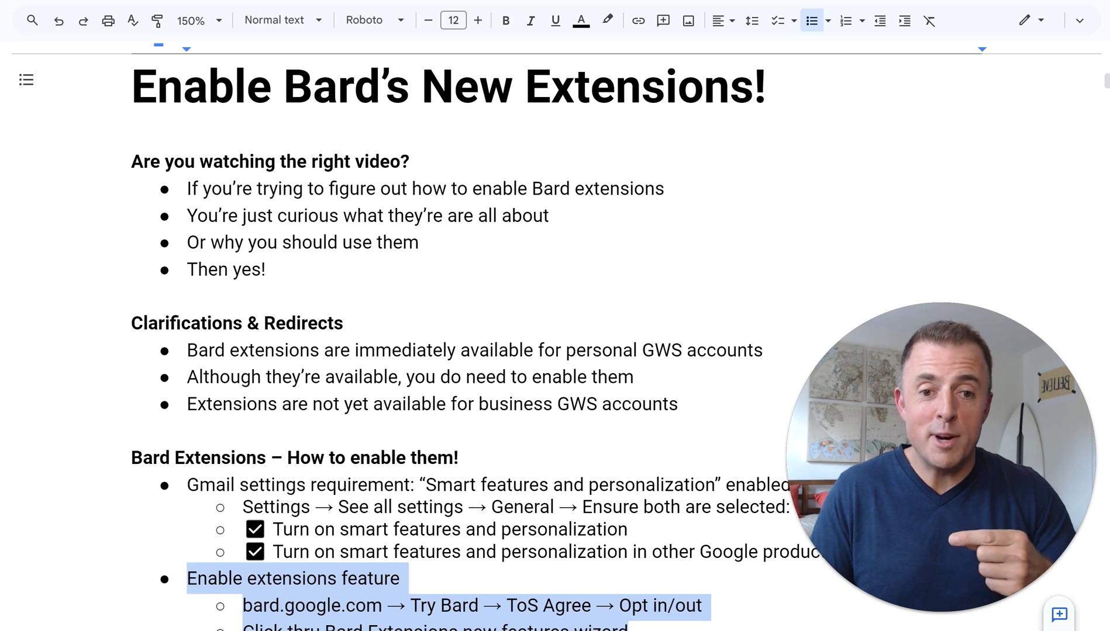
pyautogui.hotkey('ctrl', 'z')
pyautogui.hotkey('ctrl', 'z')
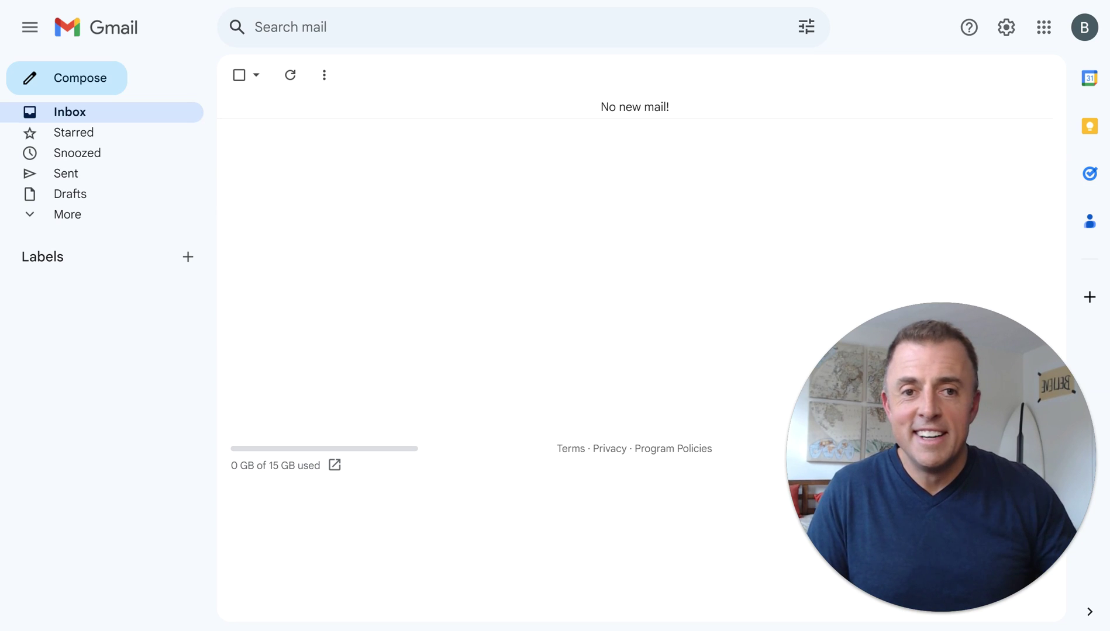
# Open Gmail's full settings and scroll General down to the Smart features and personalization checkboxes
pyautogui.click(1007, 29)
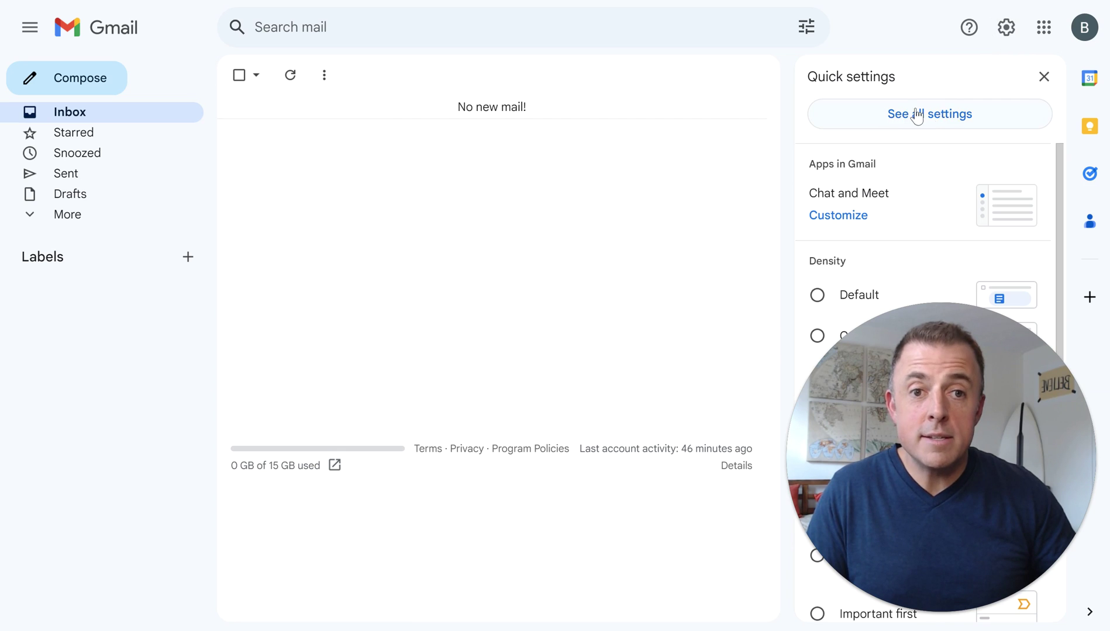
pyautogui.click(940, 117)
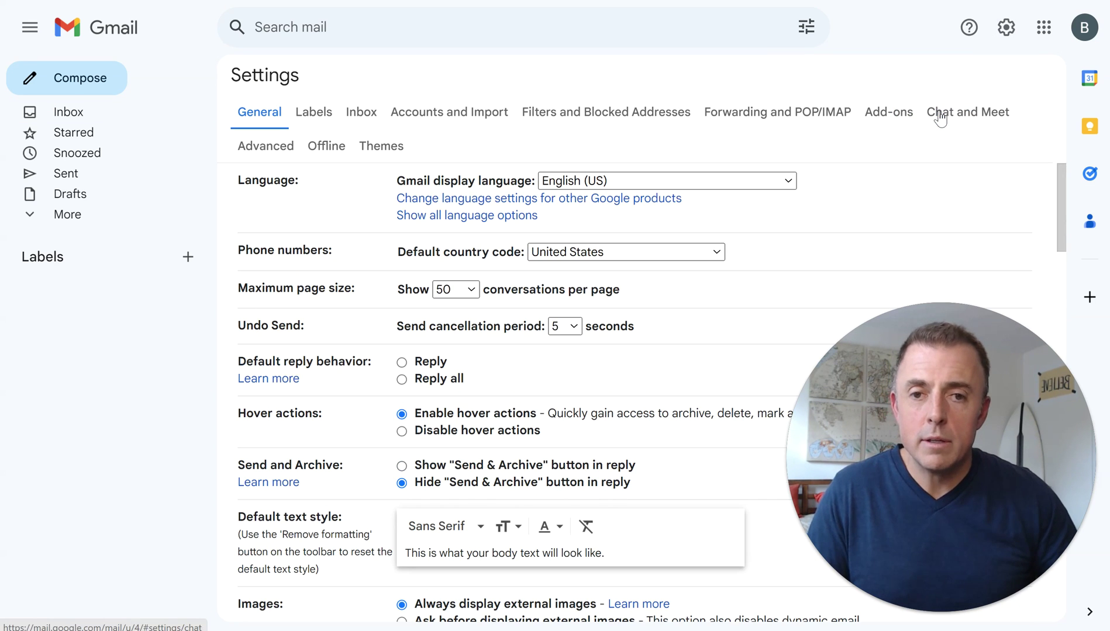
pyautogui.scroll(-5, 627, 255)
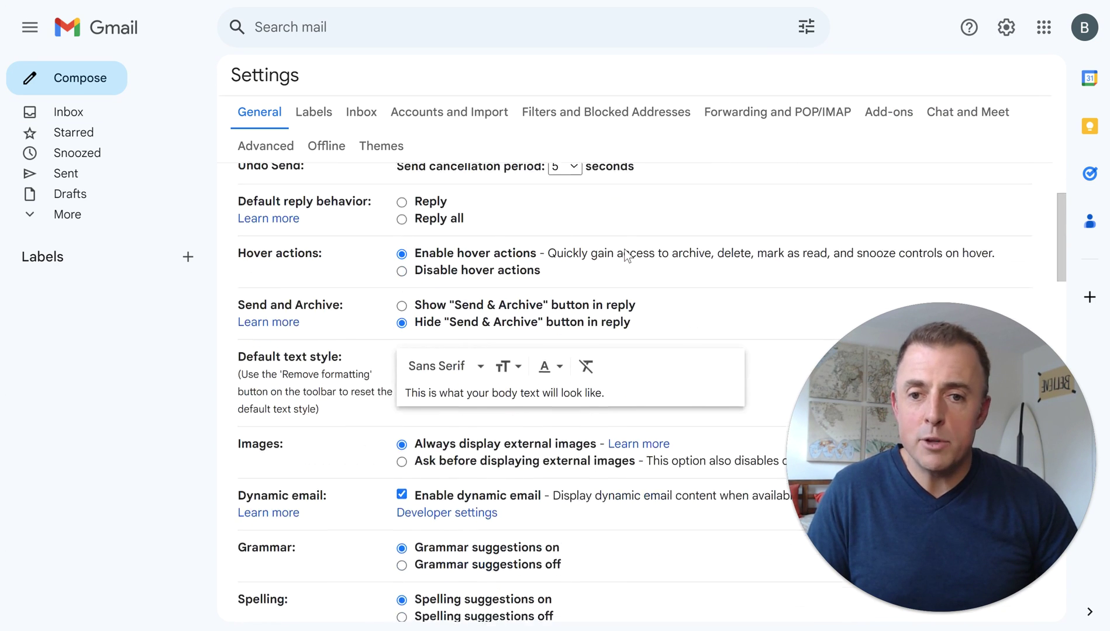
pyautogui.scroll(-8, 627, 255)
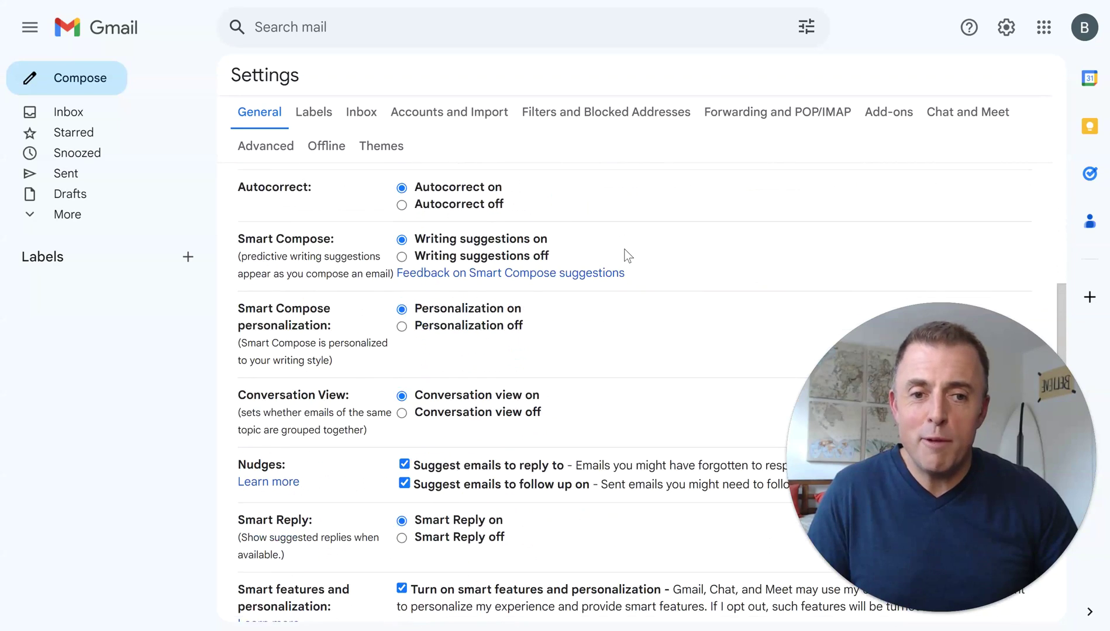
pyautogui.scroll(-4, 624, 250)
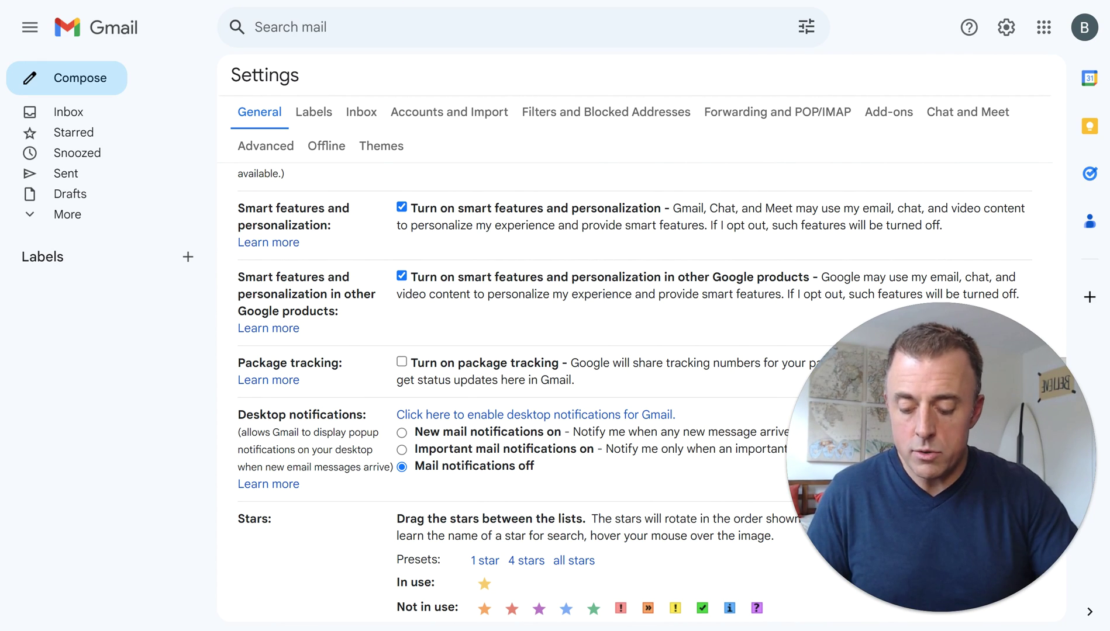
# Go to bard.google.com using the address saved in clipboard history
pyautogui.press('super+v')
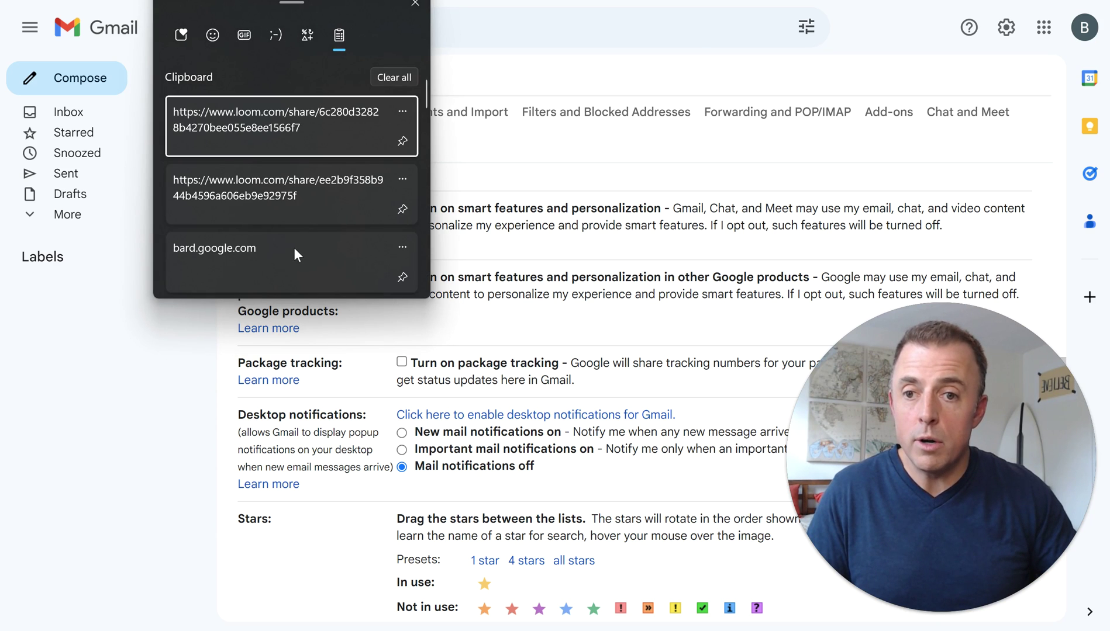
pyautogui.click(294, 248)
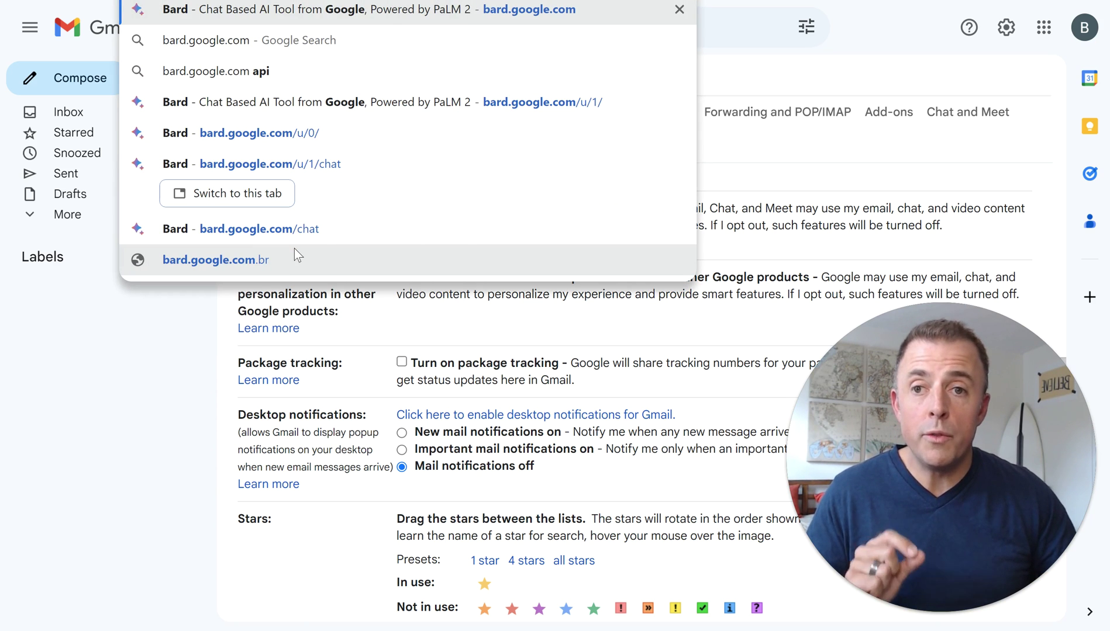
pyautogui.press('Return')
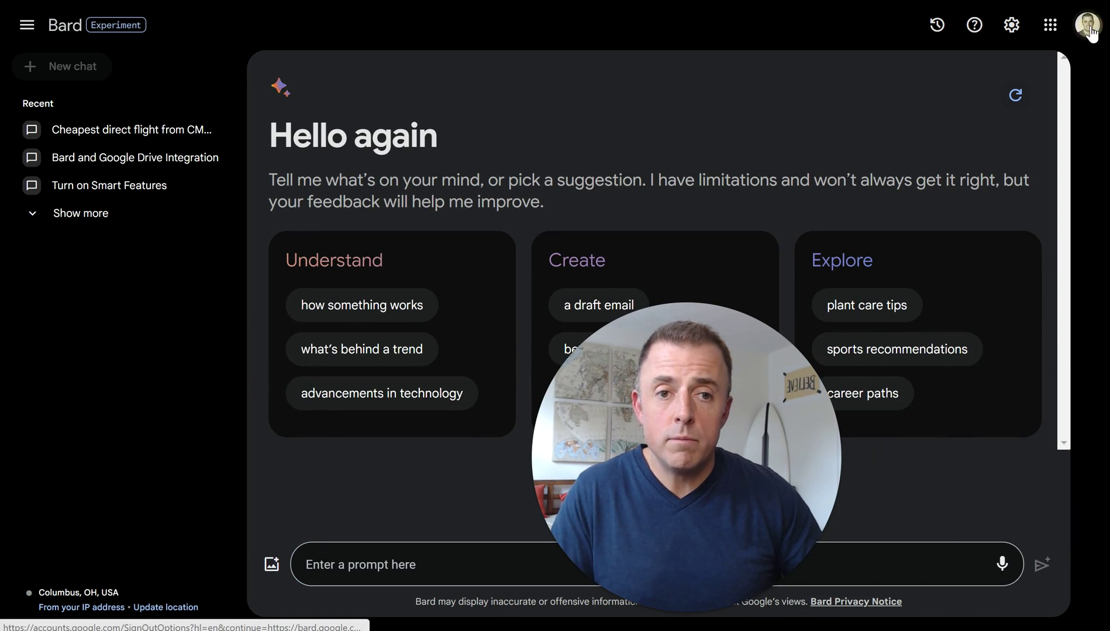
# Show the list of signed-in Google accounts from the profile avatar
pyautogui.click(1088, 31)
pyautogui.click(1089, 31)
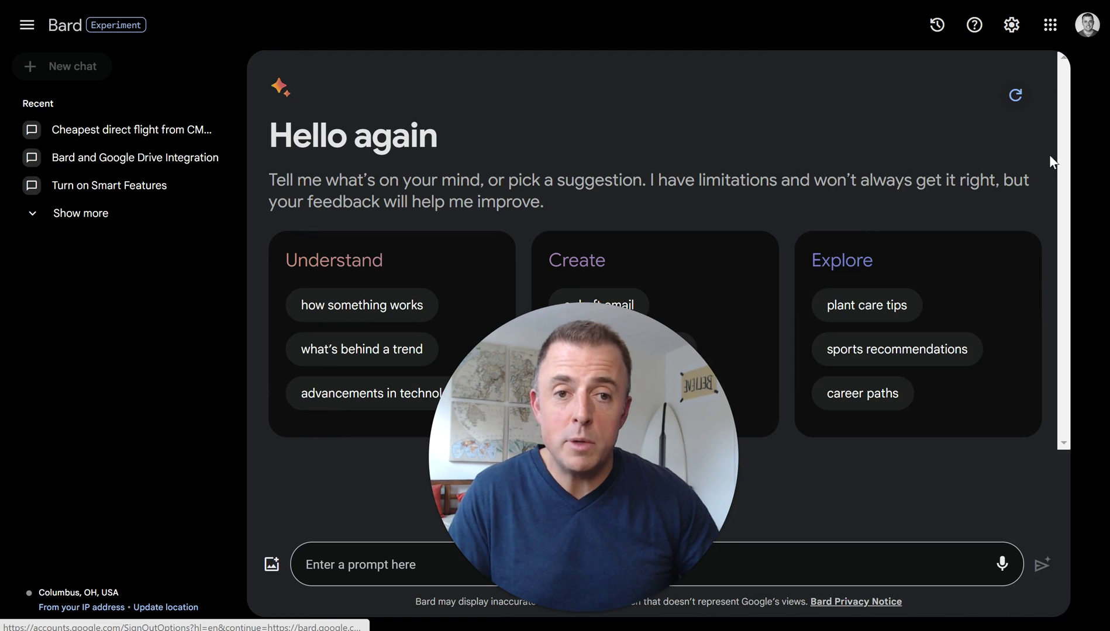
pyautogui.click(1088, 26)
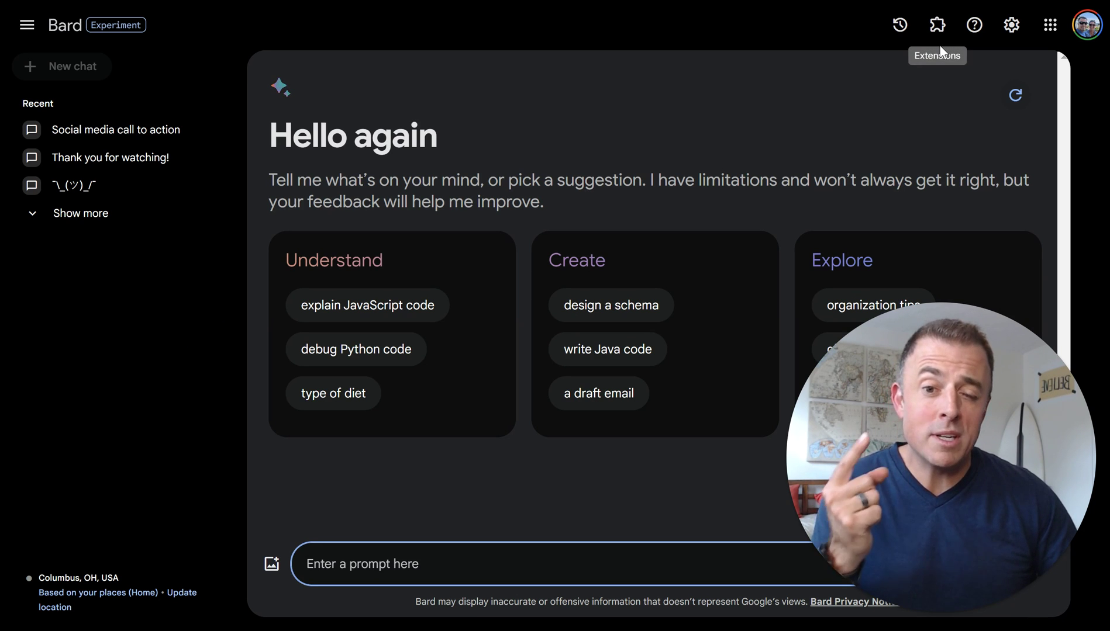
# View Bard's Extensions page with Flights, Hotels, Maps, Workspace and YouTube all switched on
pyautogui.click(936, 27)
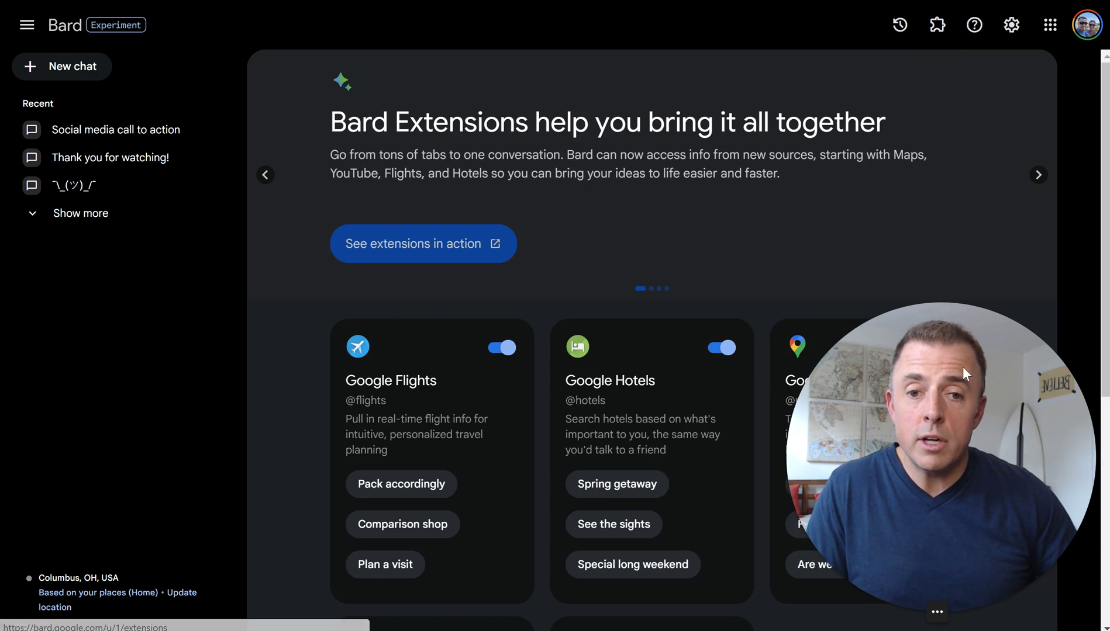
pyautogui.scroll(-4, 553, 365)
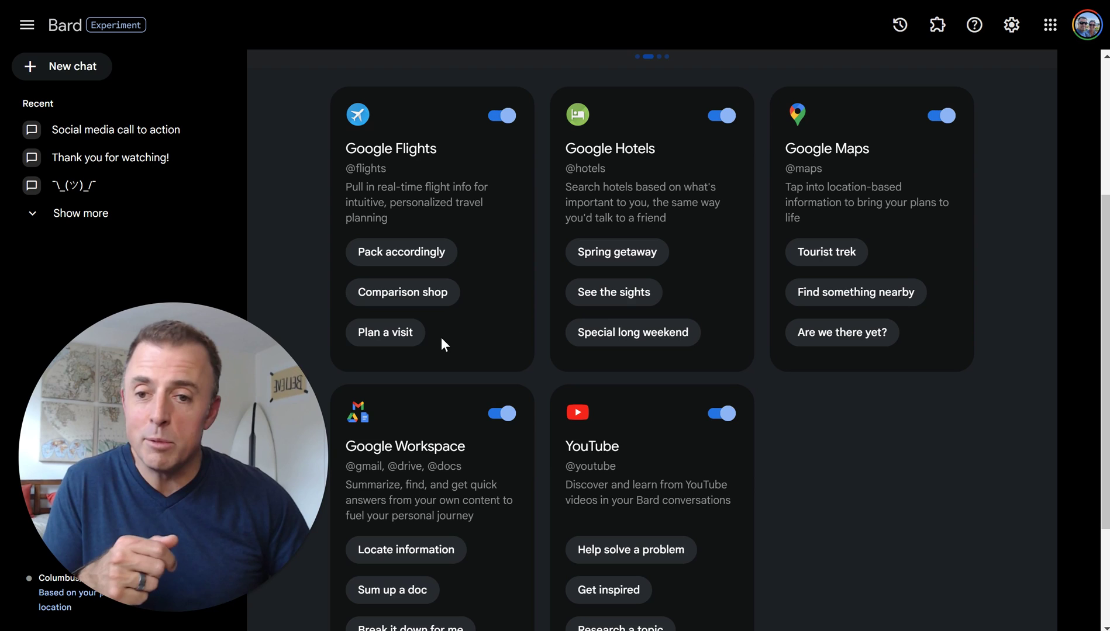
pyautogui.moveTo(263, 390); pyautogui.dragTo(1025, 447)
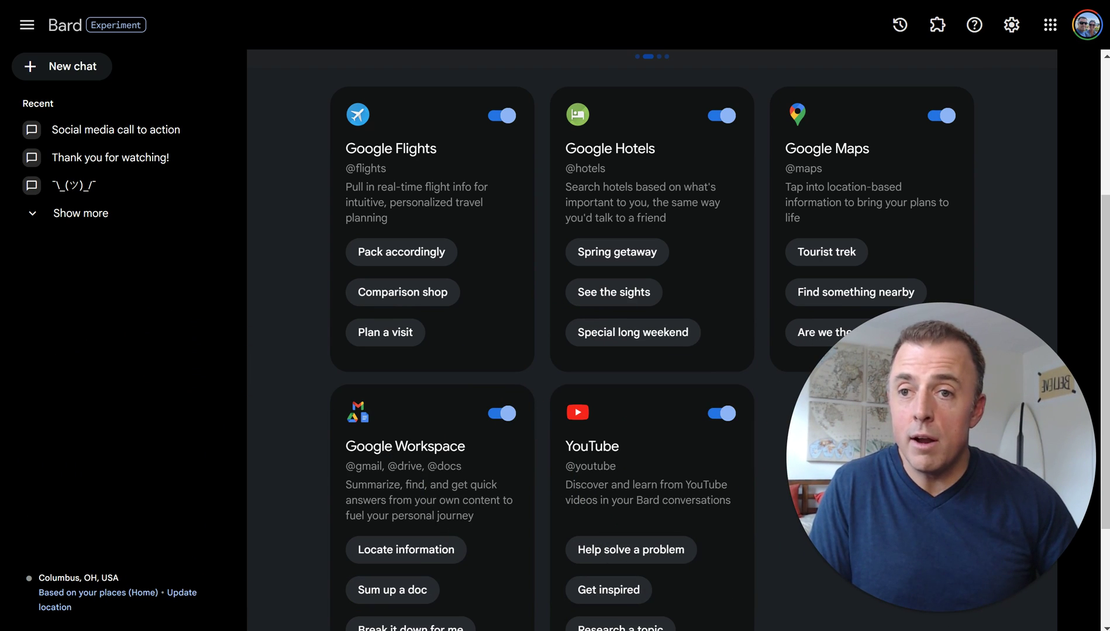
# Restore the 'Are what, exactly?' heading and its bullets describing Bard, internet connection and five apps
pyautogui.hotkey('ctrl', 'Tab')
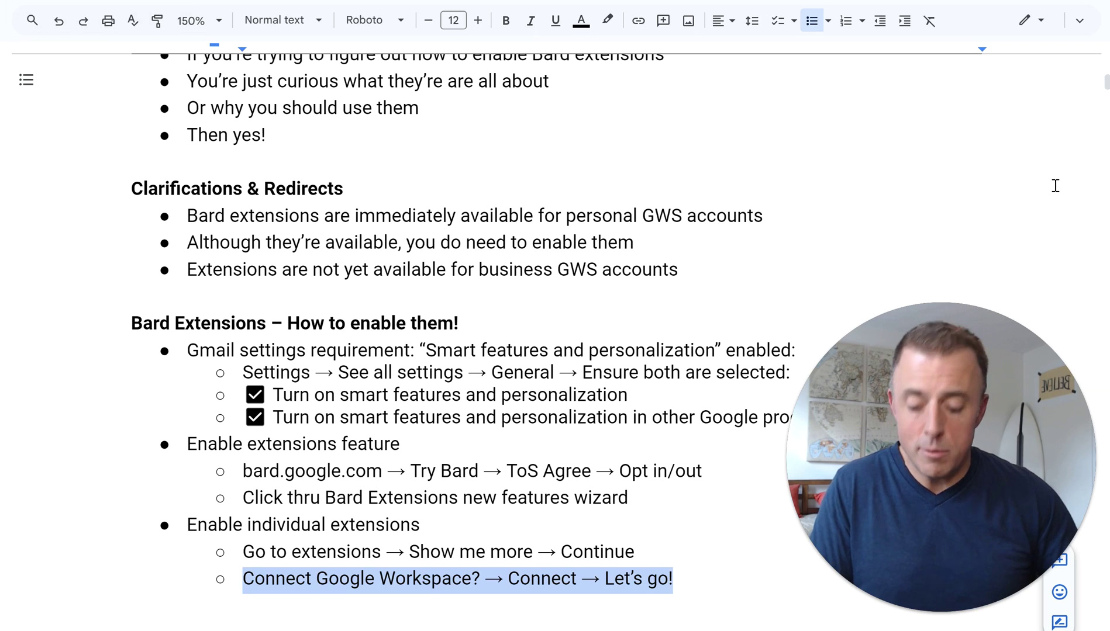
pyautogui.press('Down')
pyautogui.press('Down')
pyautogui.hotkey('shift', 'End')
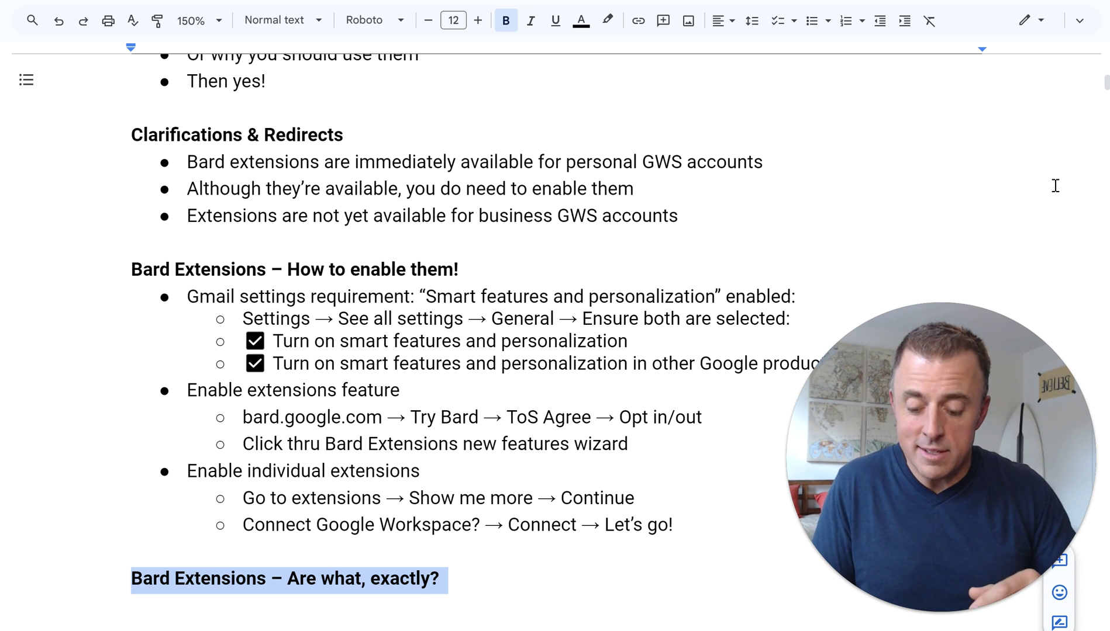
pyautogui.press('Down')
pyautogui.hotkey('shift', 'End')
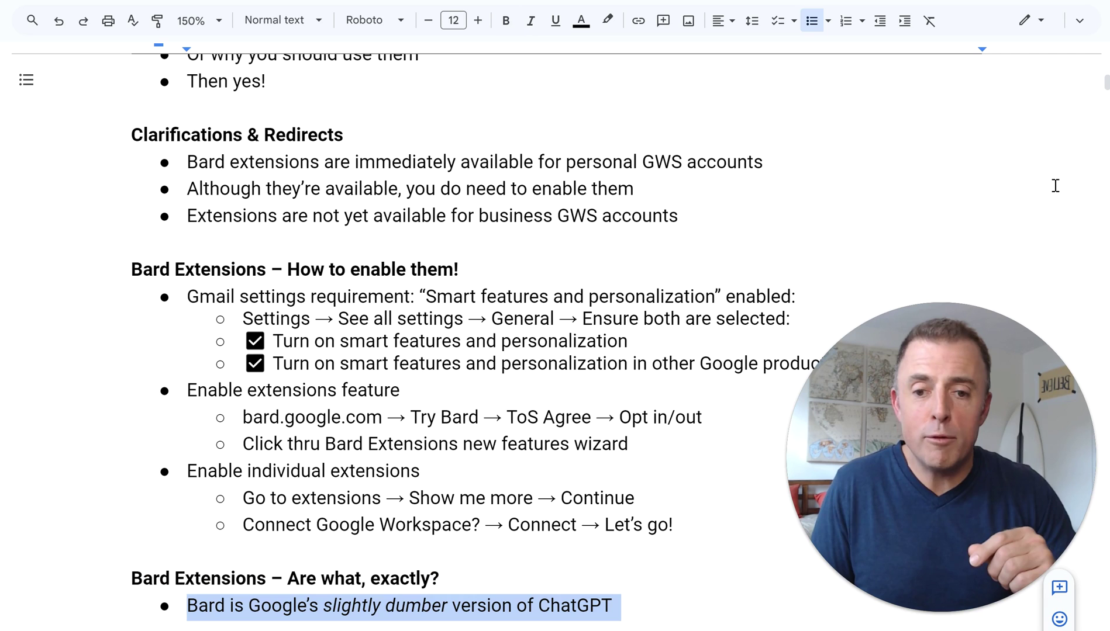
pyautogui.press('Down')
pyautogui.hotkey('shift', 'End')
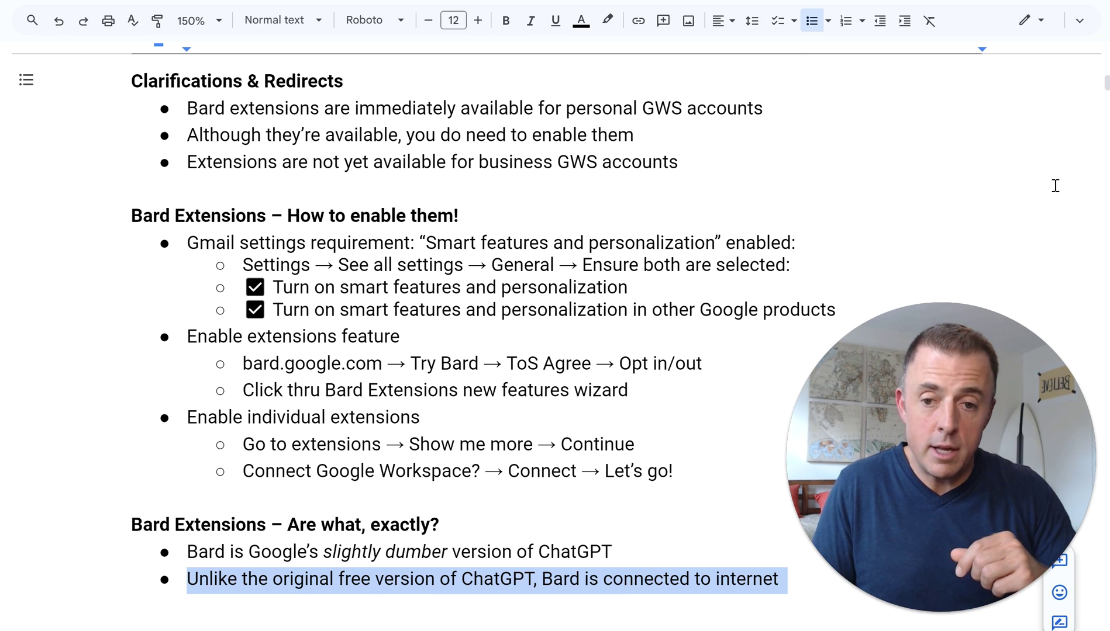
pyautogui.press('Down')
pyautogui.hotkey('shift', 'End')
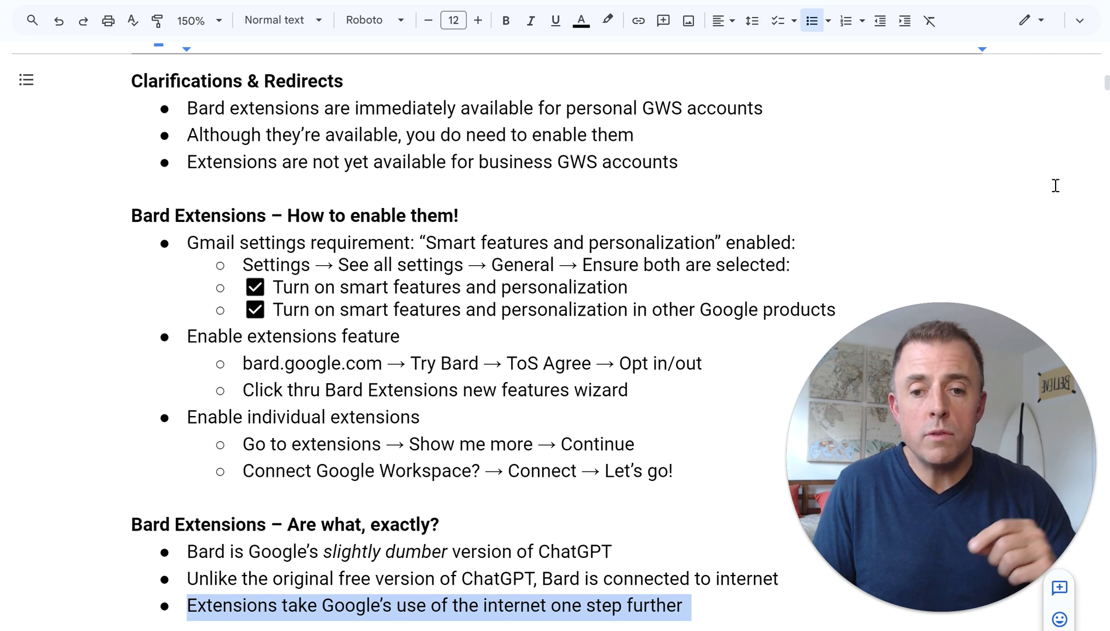
pyautogui.press('Down')
pyautogui.hotkey('shift', 'End')
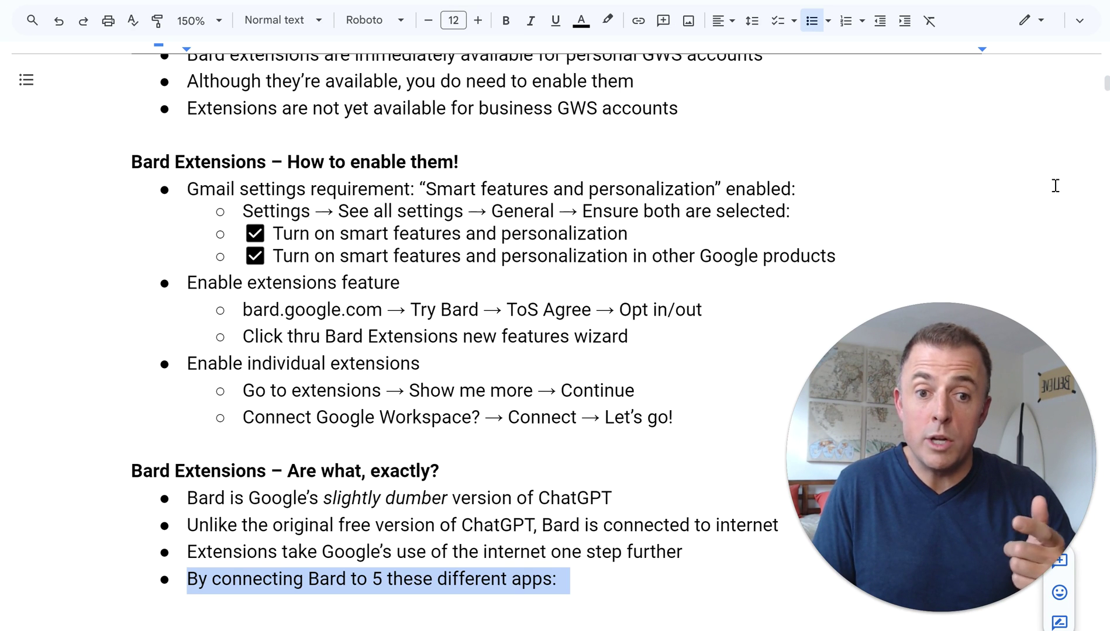
pyautogui.press('Down')
pyautogui.hotkey('shift', 'End')
pyautogui.press('Down')
pyautogui.press('Down')
pyautogui.hotkey('shift', 'End')
pyautogui.press('Down')
pyautogui.hotkey('shift', 'Down')
pyautogui.hotkey('shift', 'End')
pyautogui.press('Down')
pyautogui.hotkey('shift', 'End')
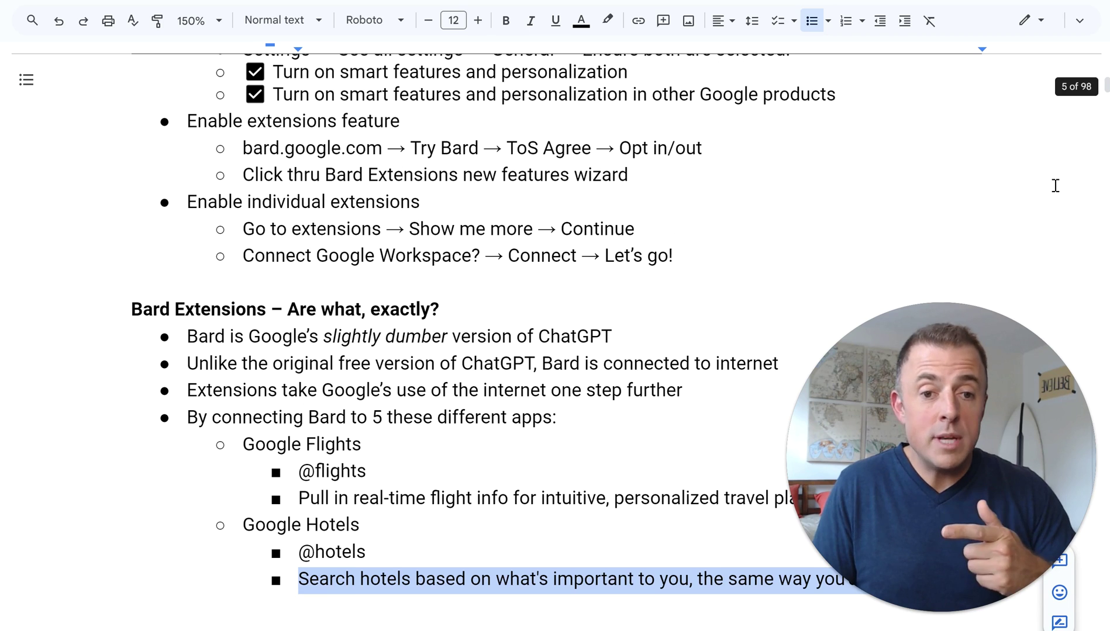
pyautogui.press('Down')
pyautogui.press('Down')
pyautogui.press('Down')
pyautogui.hotkey('shift', 'End')
pyautogui.press('Down')
pyautogui.press('Down')
pyautogui.press('Down')
pyautogui.hotkey('shift', 'End')
pyautogui.press('Down')
pyautogui.hotkey('shift', 'End')
pyautogui.press('Down')
pyautogui.hotkey('shift', 'End')
pyautogui.hotkey('ctrl', 'y')
pyautogui.hotkey('ctrl', 'y')
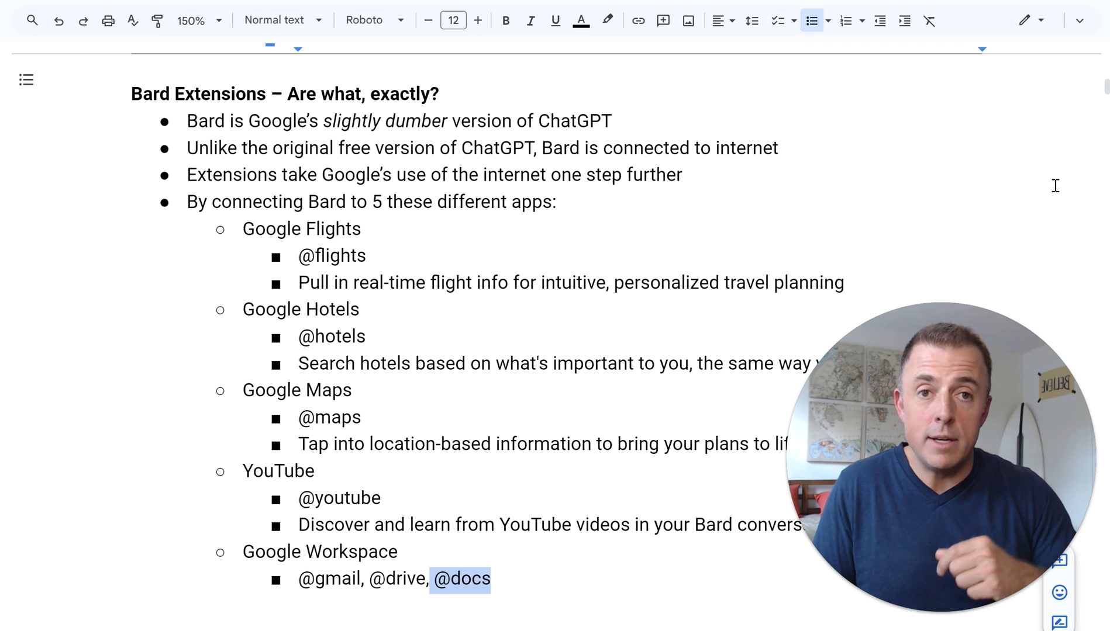
# Add the Workspace summary bullet, the 'Help you do, what, exactly?' heading and its two bullets
pyautogui.hotkey('ctrl', 'y')
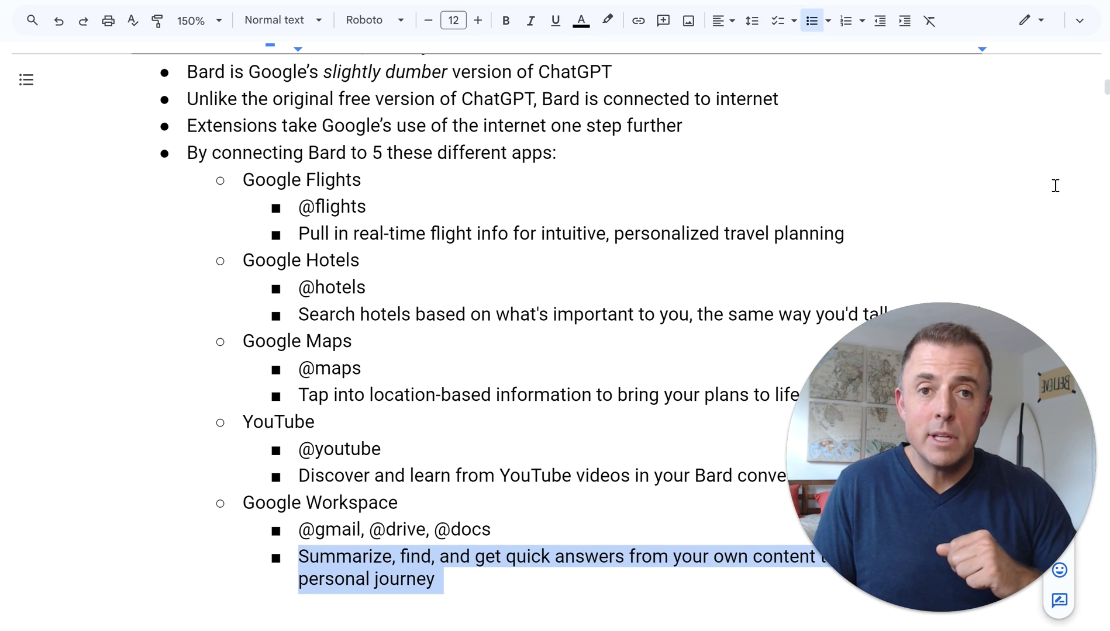
pyautogui.hotkey('ctrl', 'y')
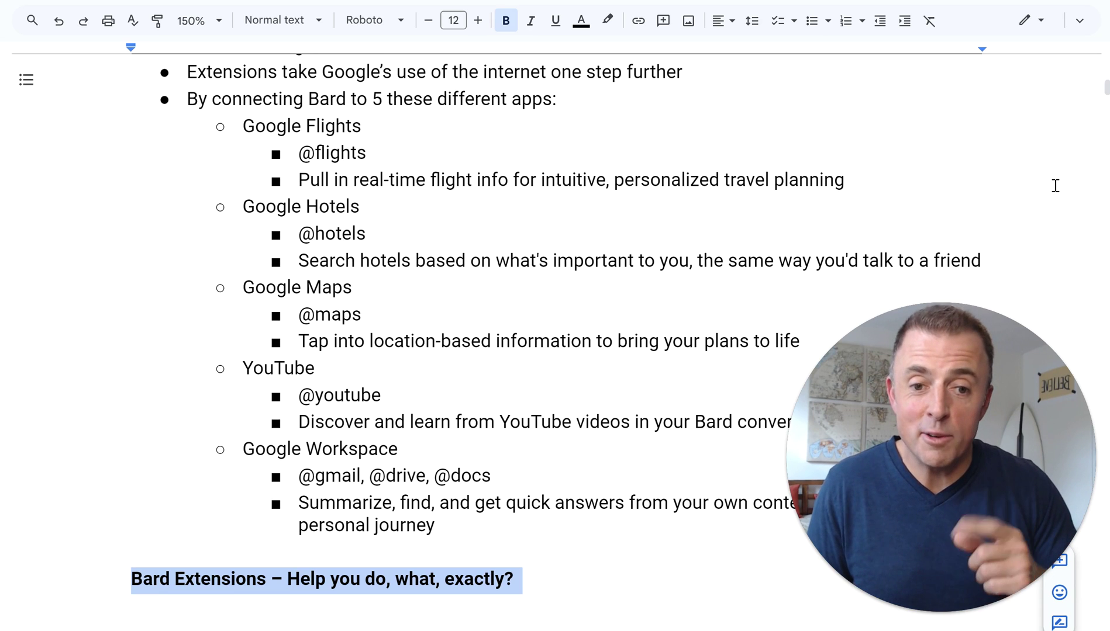
pyautogui.hotkey('ctrl', 'y')
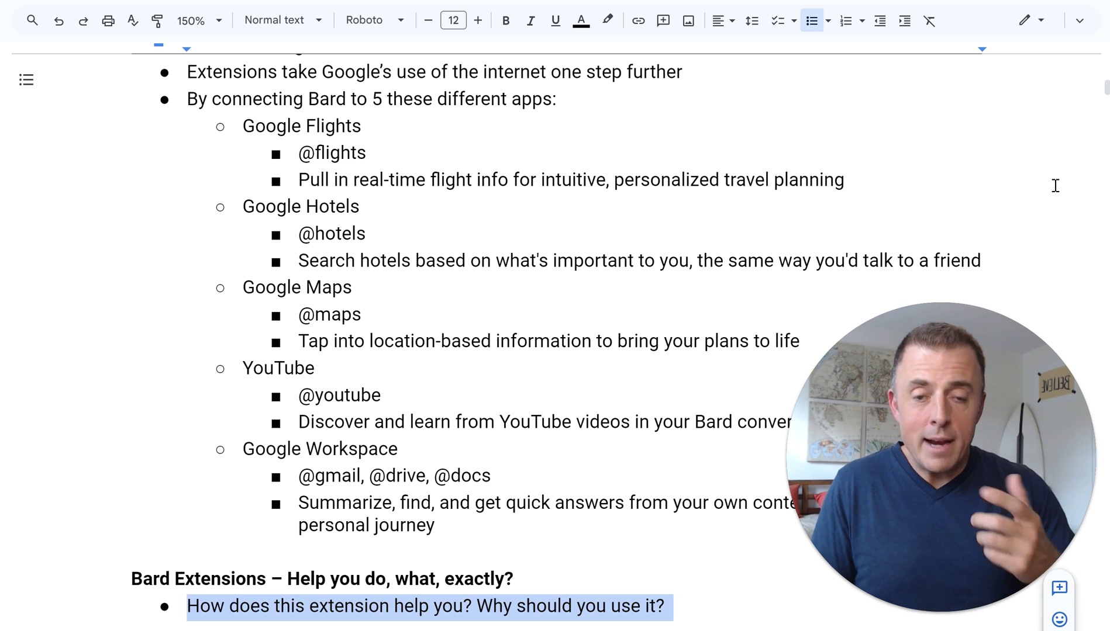
pyautogui.hotkey('ctrl', 'y')
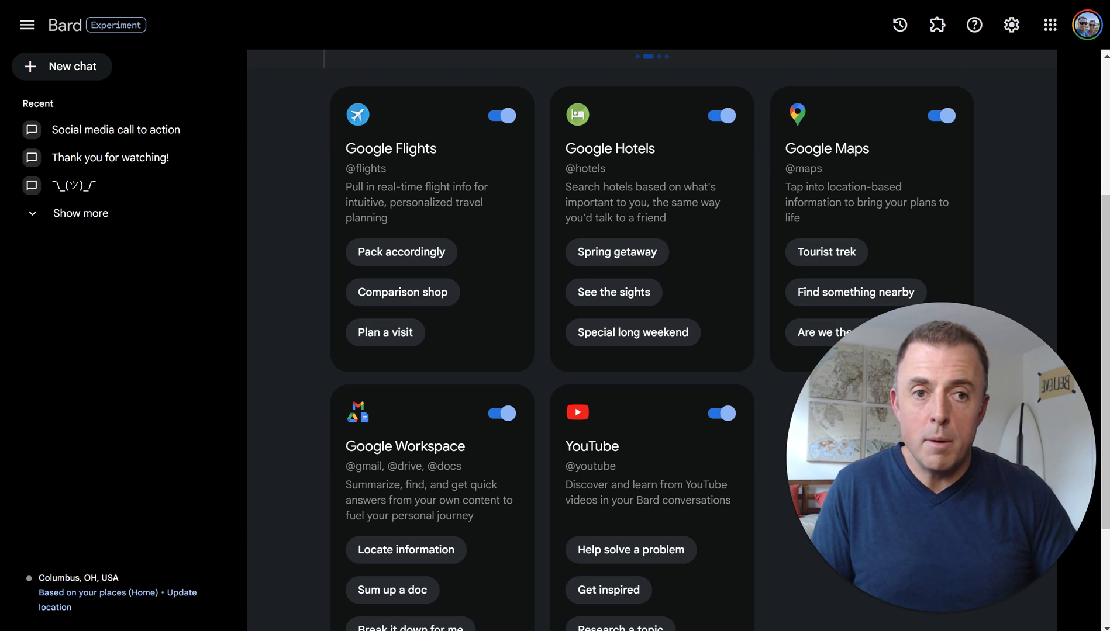
pyautogui.click(70, 68)
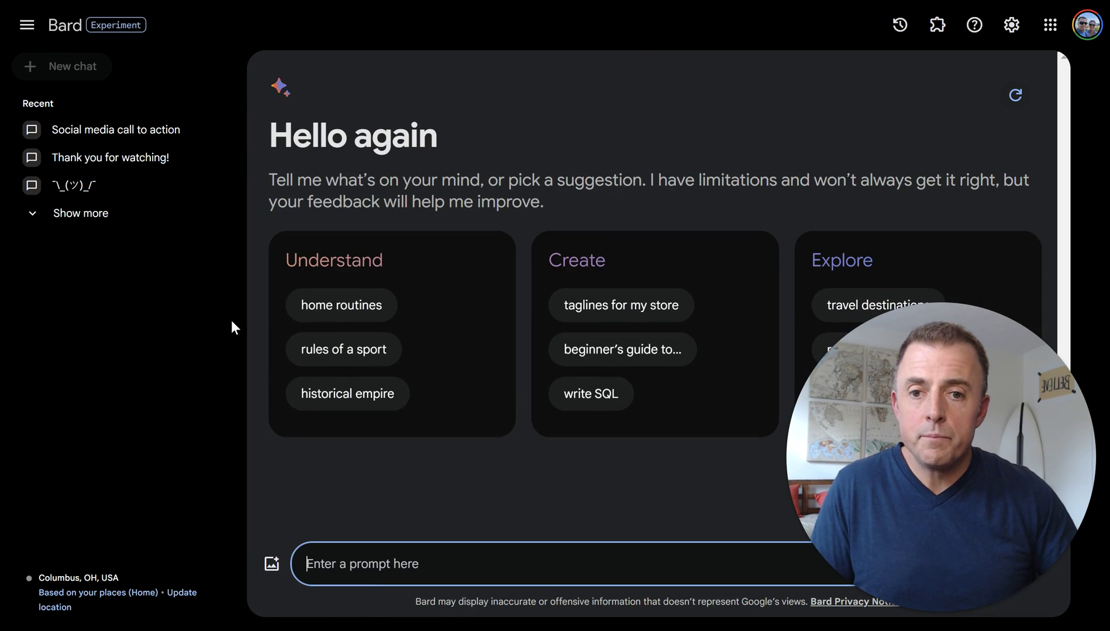
pyautogui.click(382, 564)
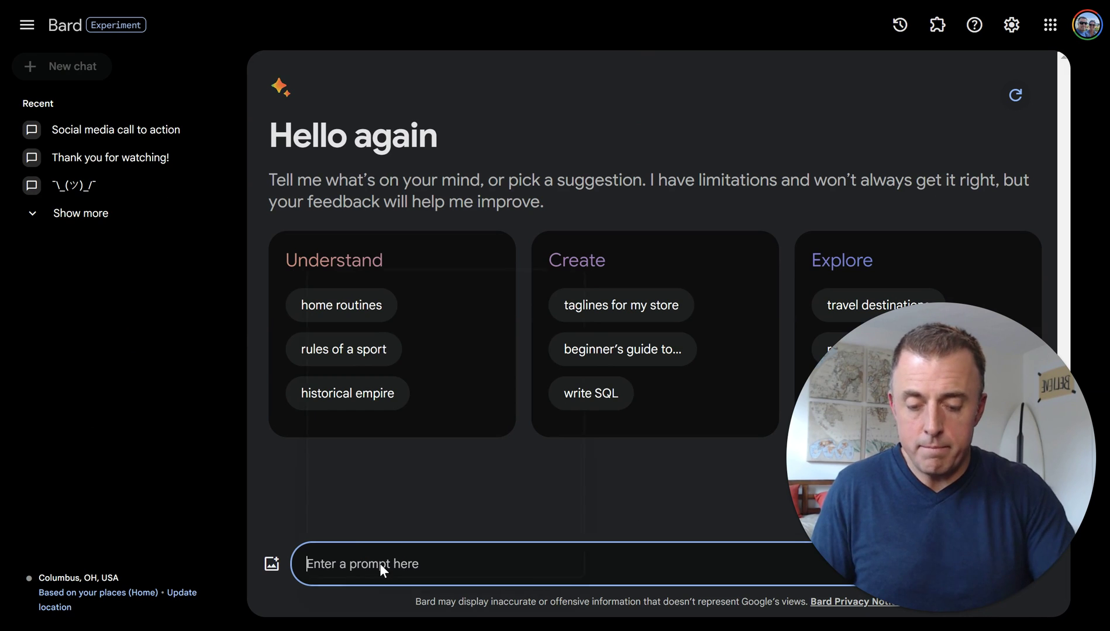
pyautogui.press('super+v')
pyautogui.scroll(-1, 517, 472)
pyautogui.scroll(-2, 514, 473)
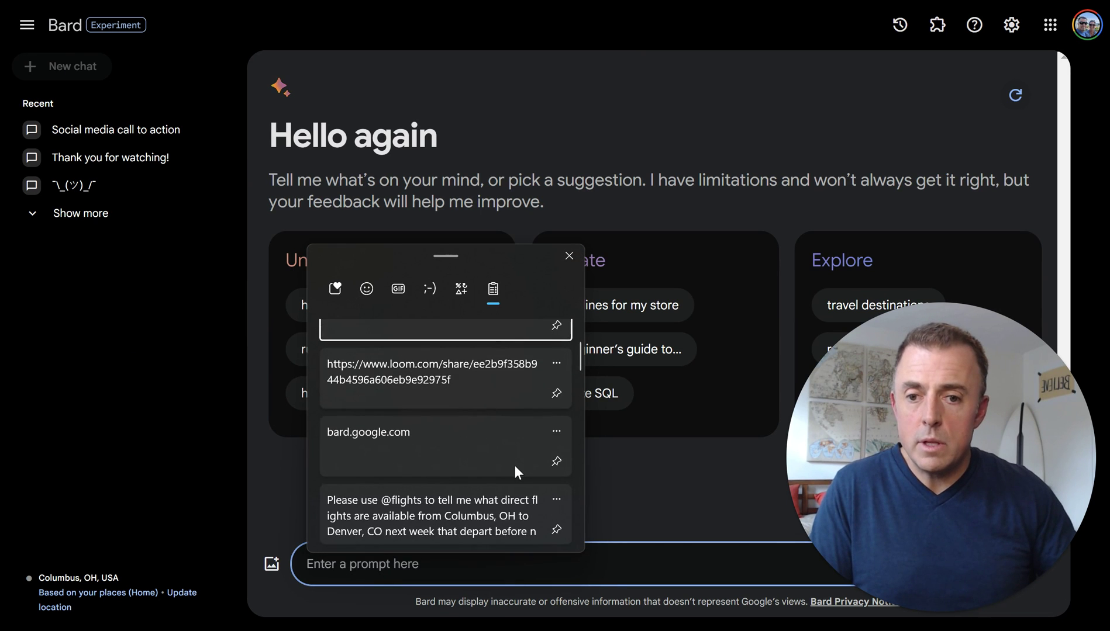
pyautogui.click(451, 479)
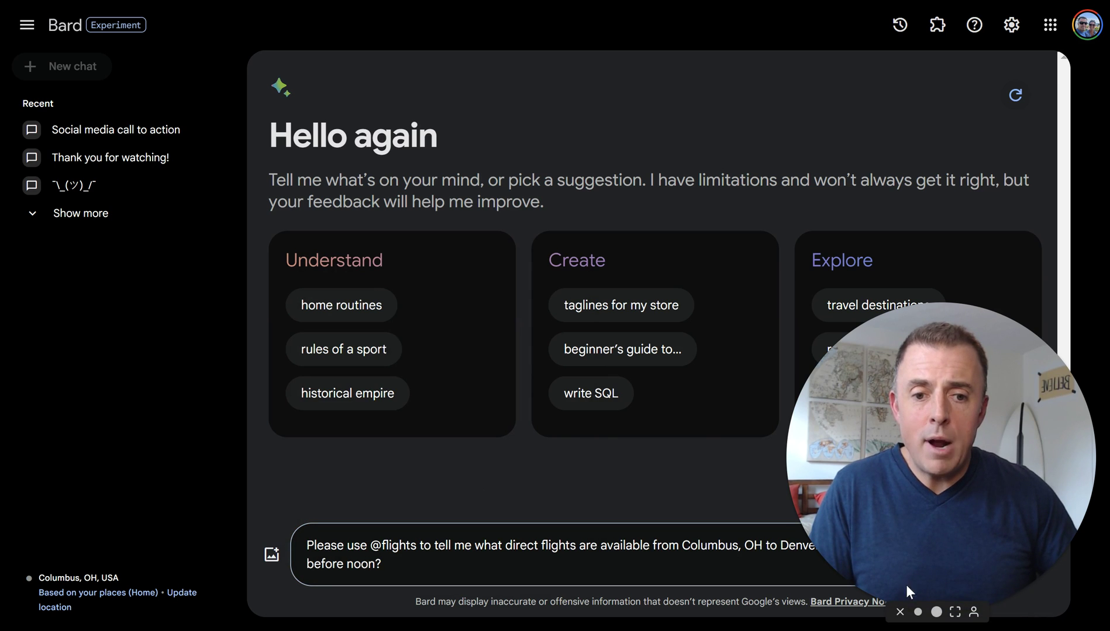
pyautogui.click(914, 612)
pyautogui.moveTo(911, 537); pyautogui.dragTo(1030, 434)
pyautogui.click(419, 570)
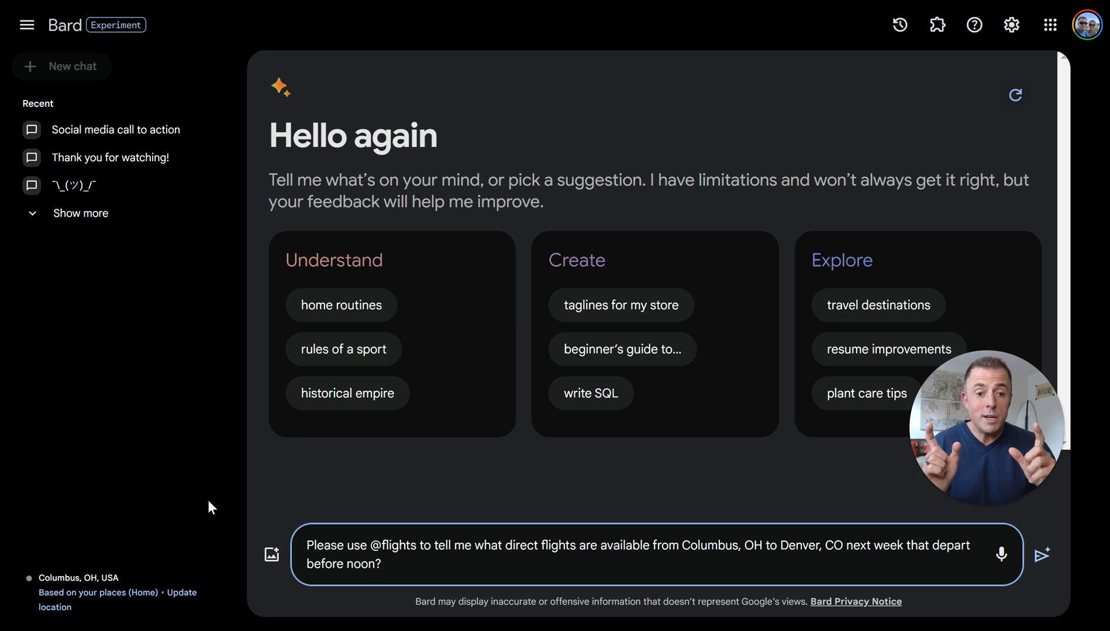
pyautogui.press('Return')
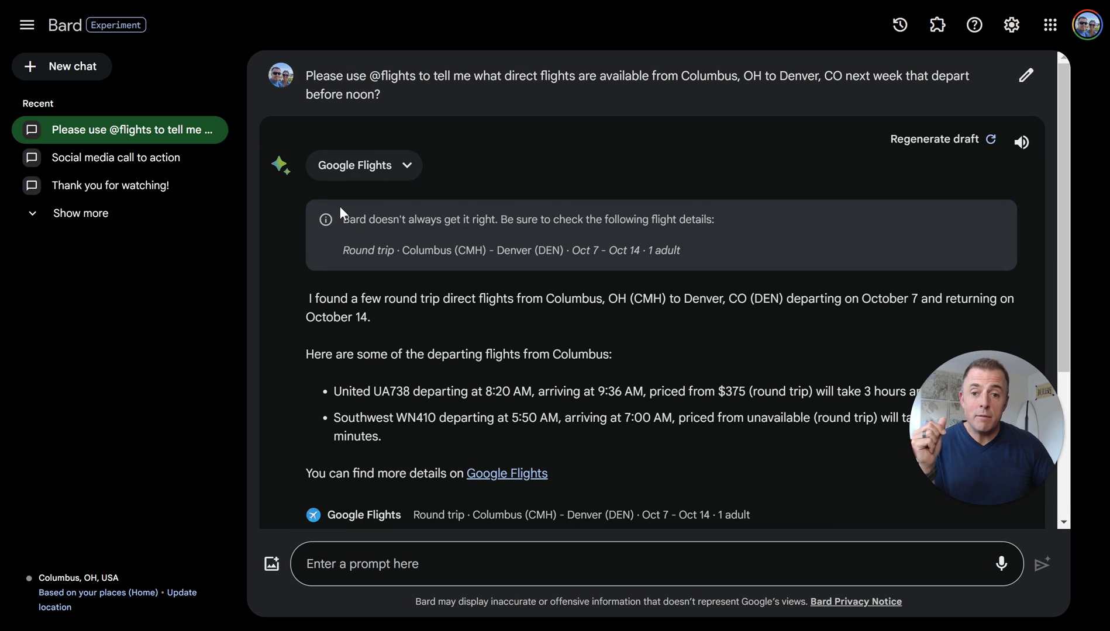
pyautogui.scroll(-3, 588, 394)
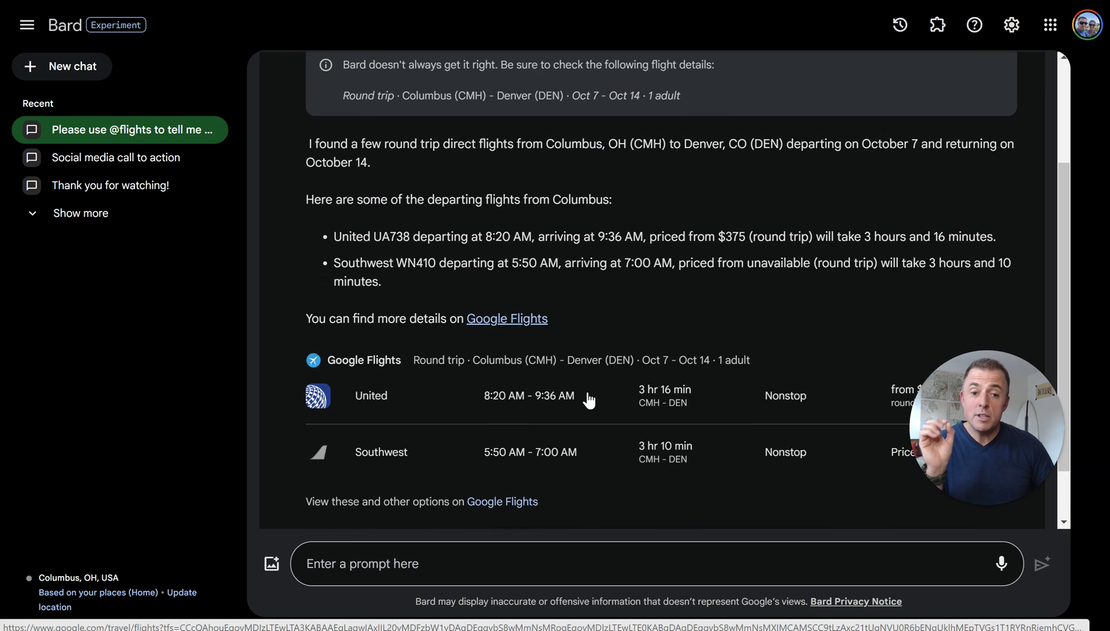
pyautogui.scroll(-1, 588, 401)
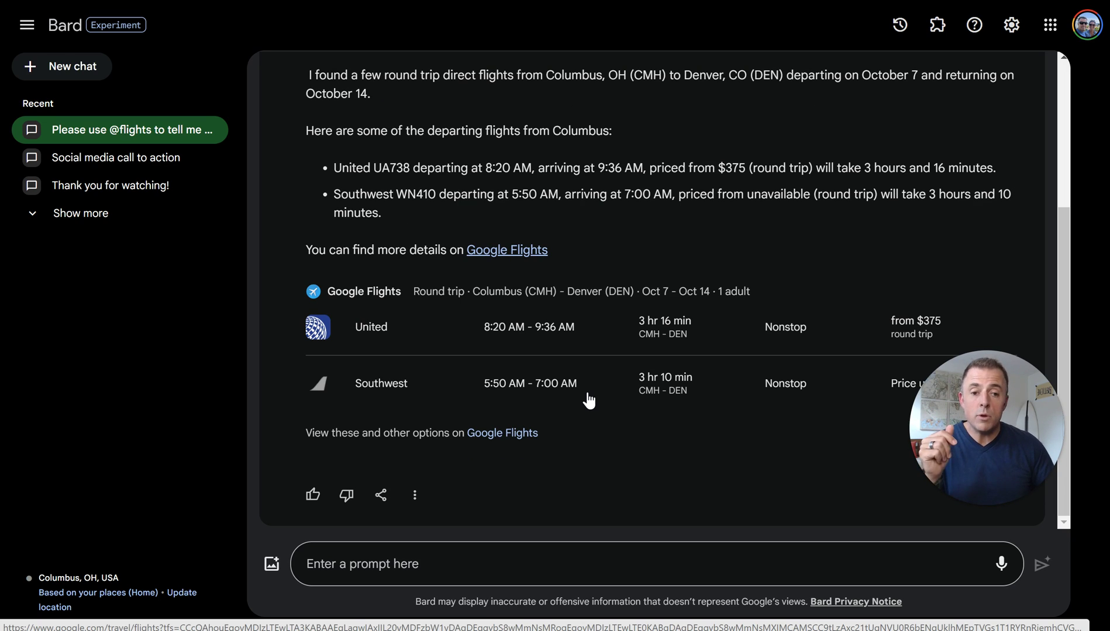
pyautogui.click(578, 562)
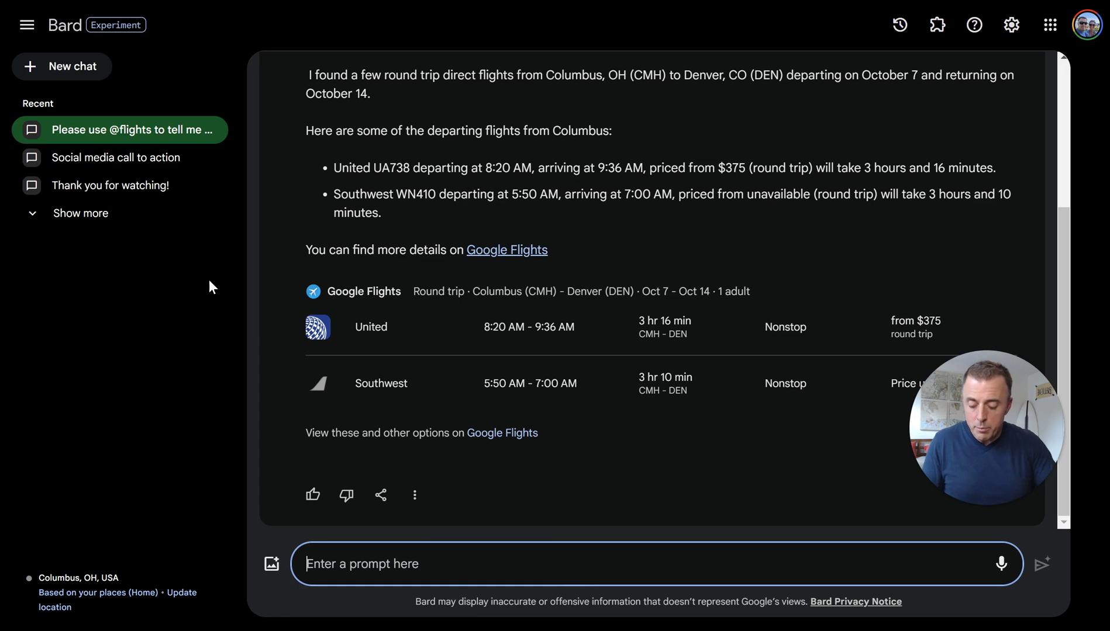
pyautogui.press('super+v')
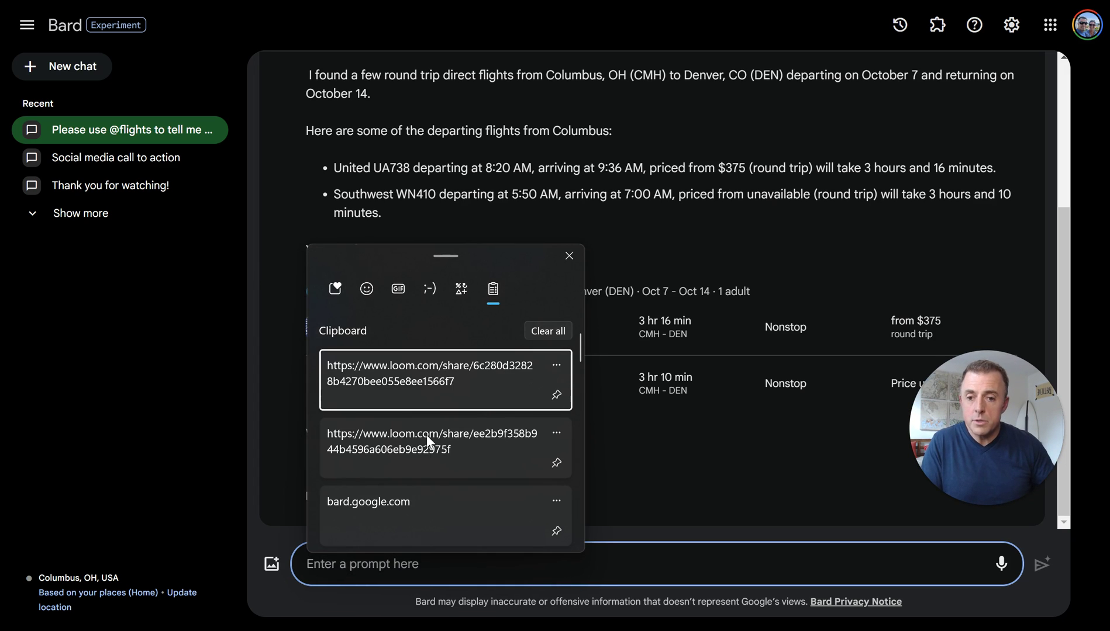
pyautogui.scroll(-2, 431, 458)
pyautogui.scroll(-1, 431, 458)
pyautogui.click(429, 470)
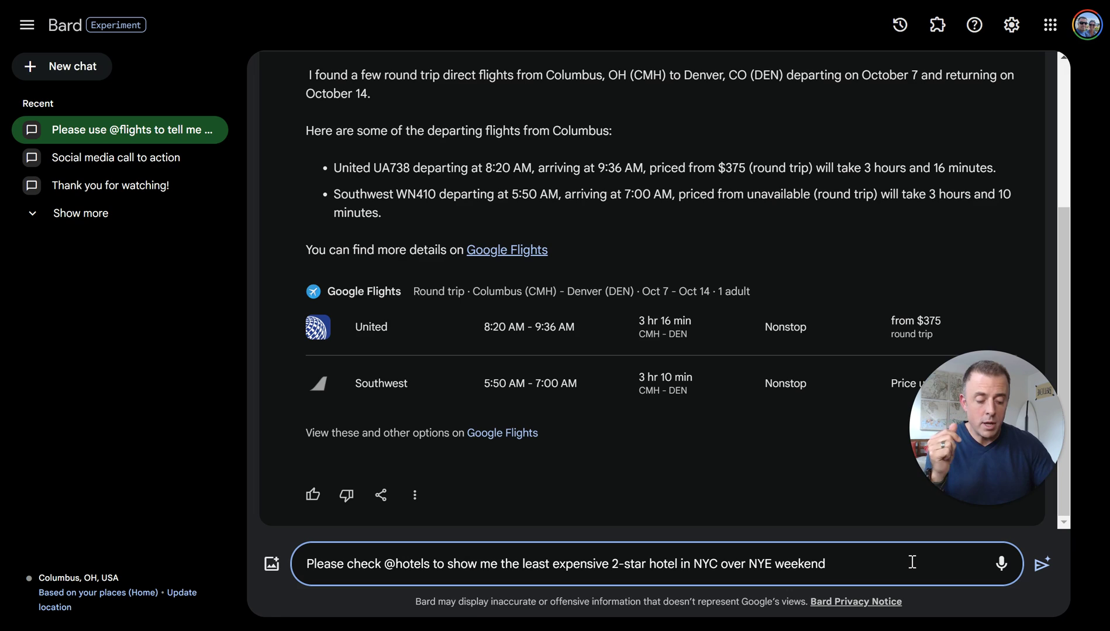
pyautogui.press('Return')
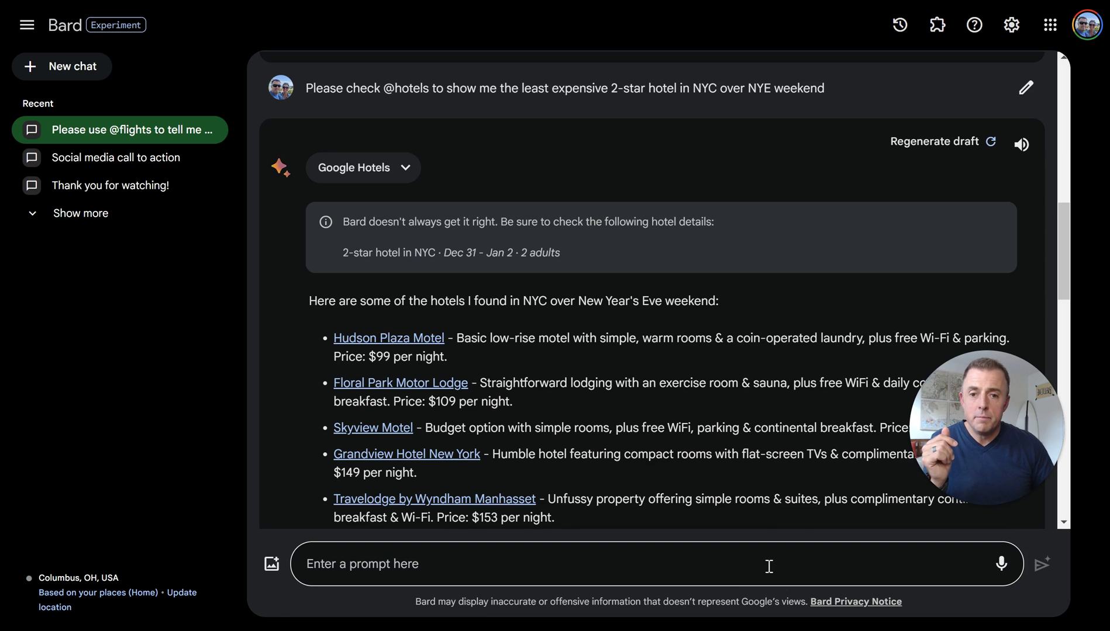
pyautogui.scroll(-1, 822, 460)
pyautogui.scroll(-3, 822, 460)
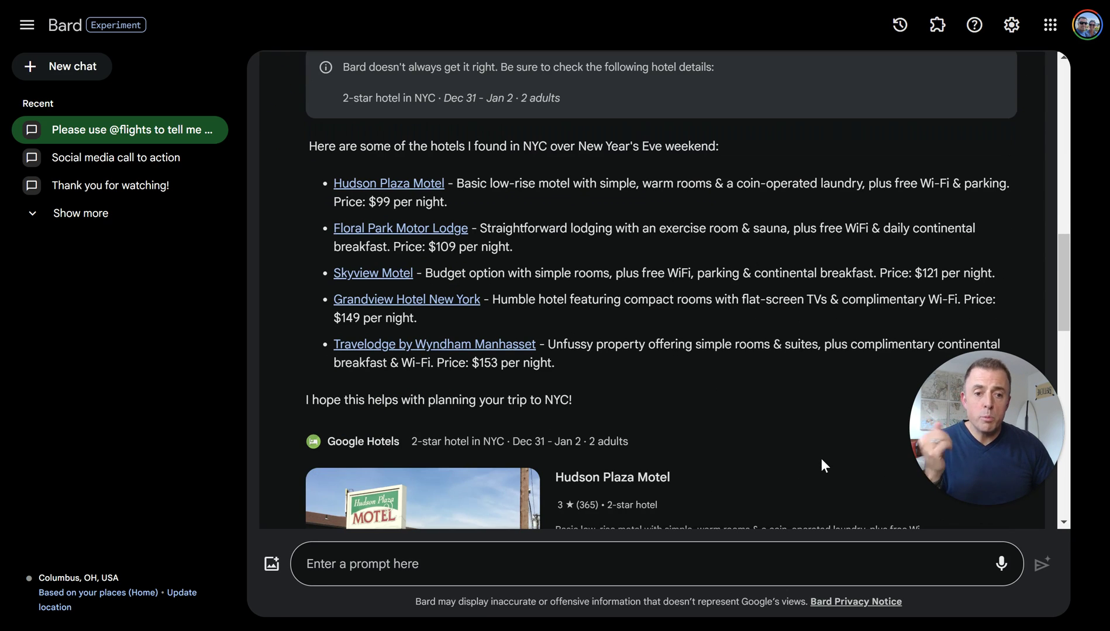
pyautogui.moveTo(980, 501)
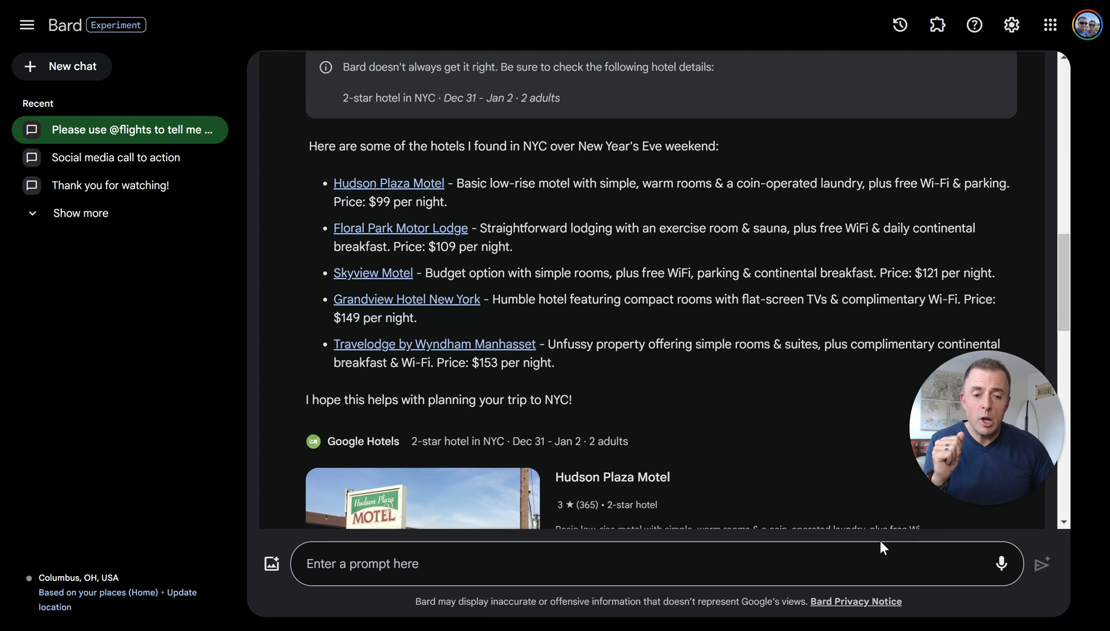
# Bring up the saved prompts in clipboard history for the next question
pyautogui.click(846, 565)
pyautogui.press('super+v')
pyautogui.scroll(-3, 393, 496)
pyautogui.scroll(-1, 393, 496)
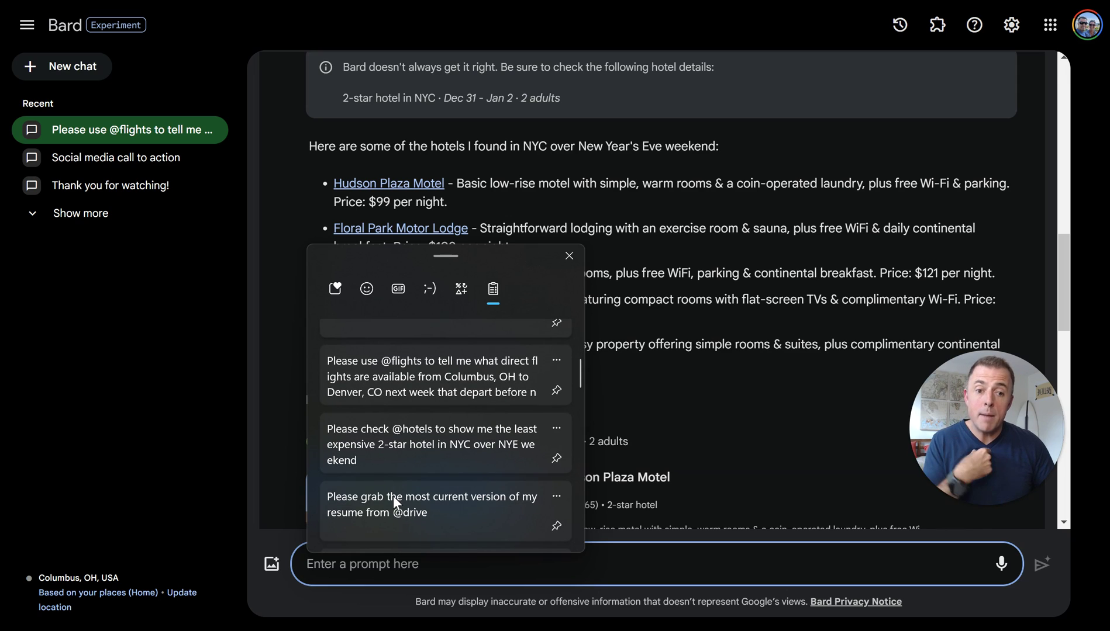
pyautogui.click(423, 506)
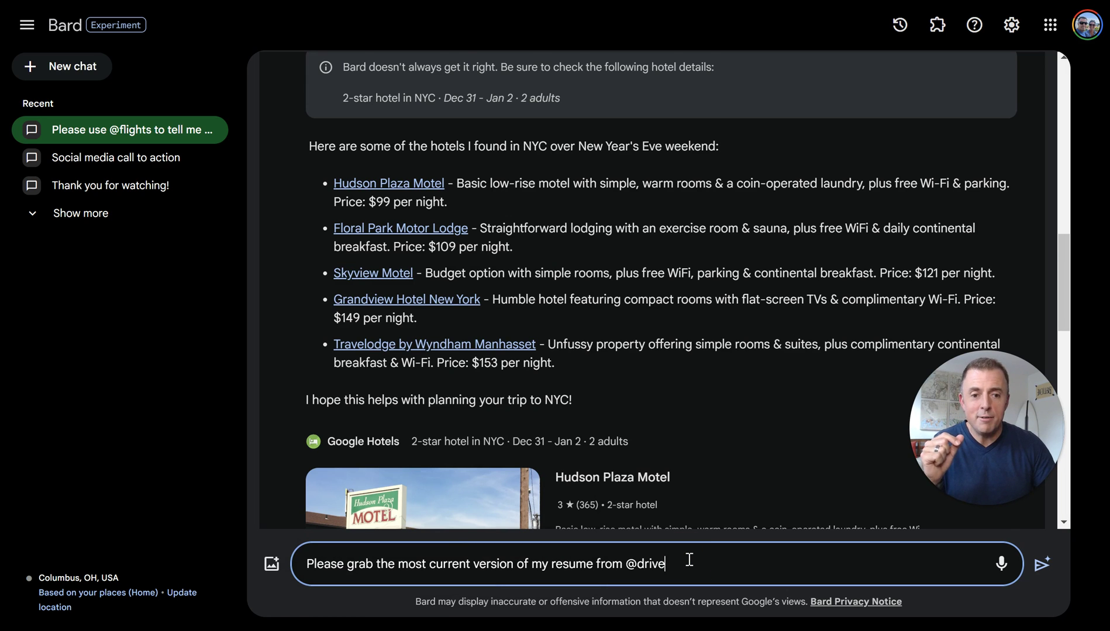
pyautogui.press('Return')
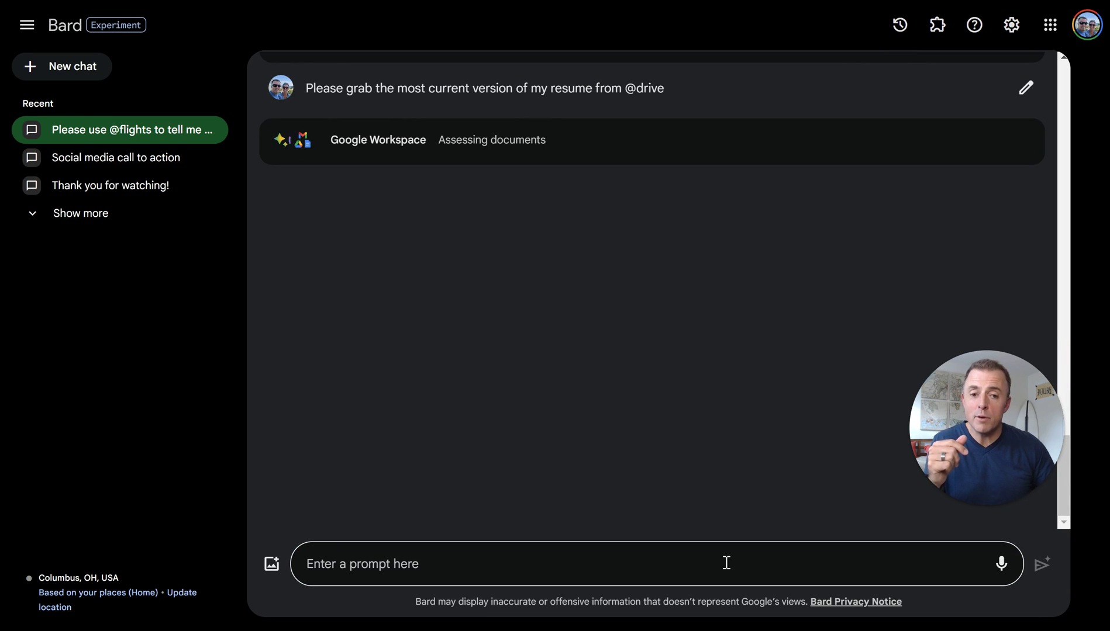
pyautogui.click(981, 506)
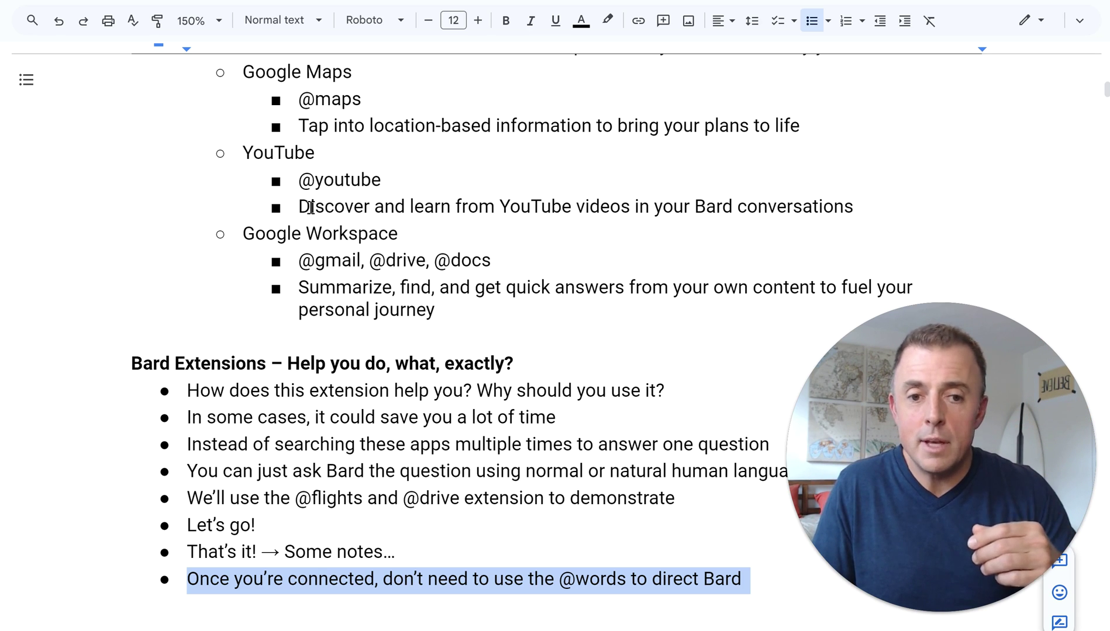
pyautogui.hotkey('ctrl', 'z')
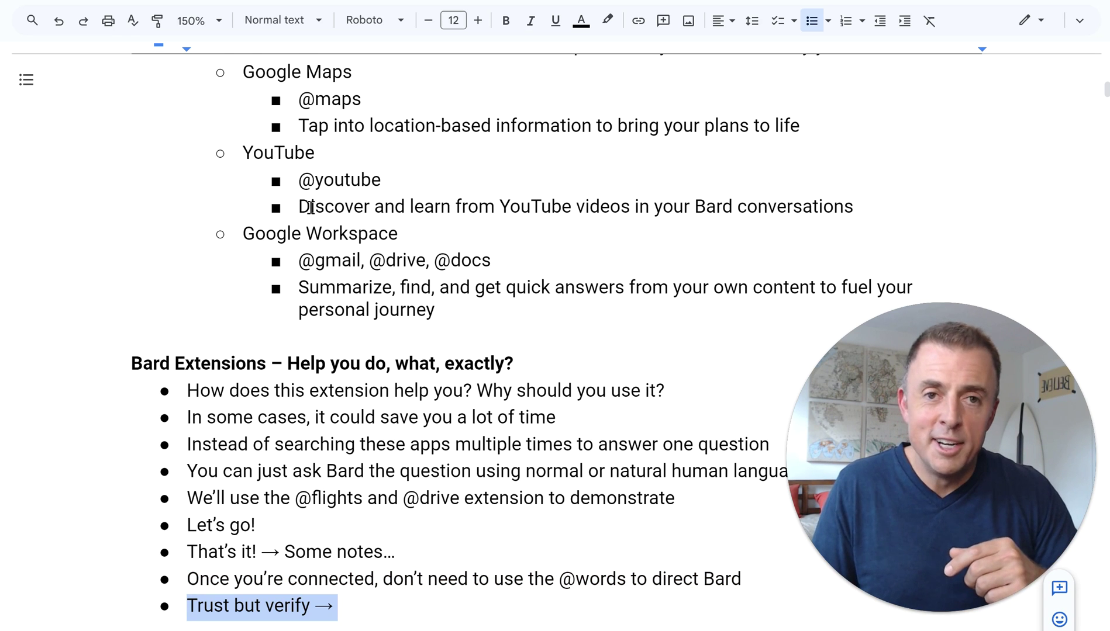
pyautogui.hotkey('ctrl', 'z')
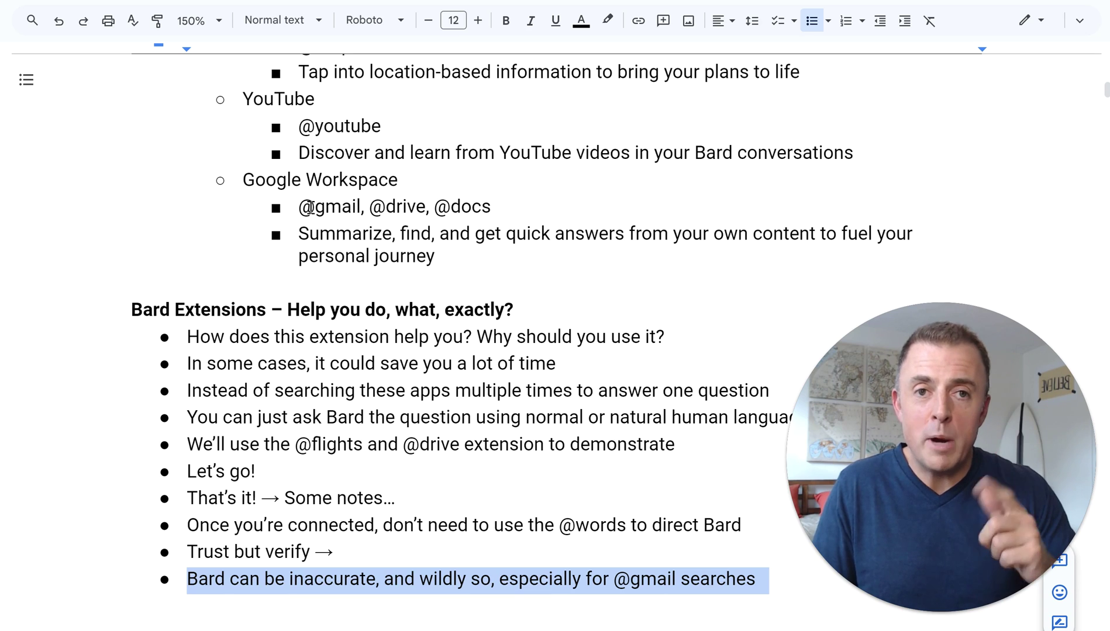
pyautogui.hotkey('ctrl', 'z')
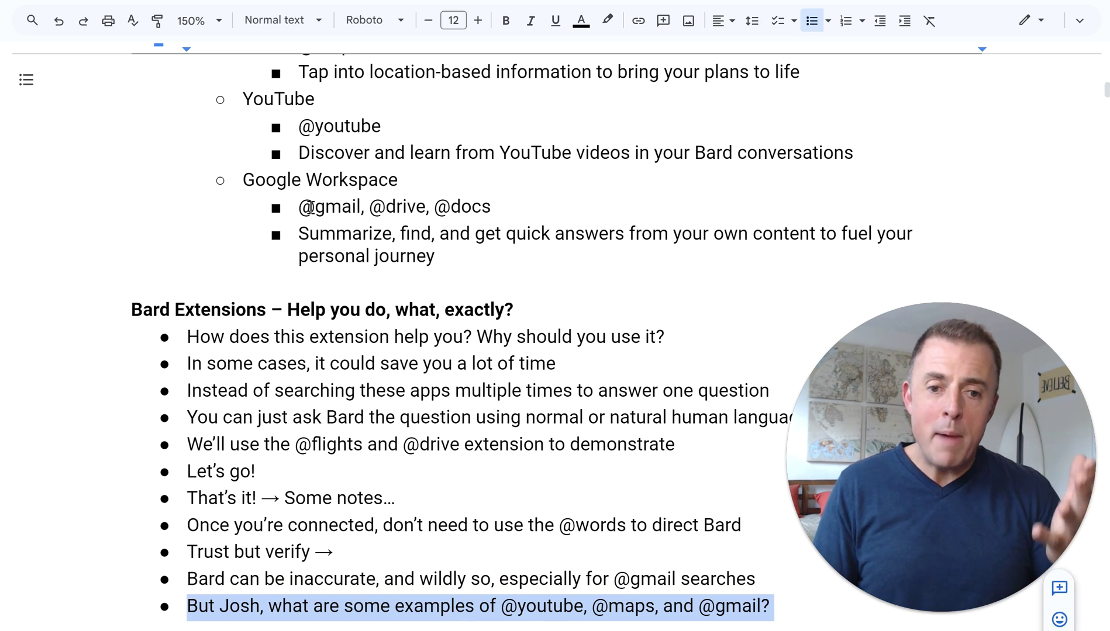
# Add two reply sub-bullets, an ideas-in-the-comments sub-bullet, and 'That's it (for reals this time)!'
pyautogui.hotkey('ctrl', 'z')
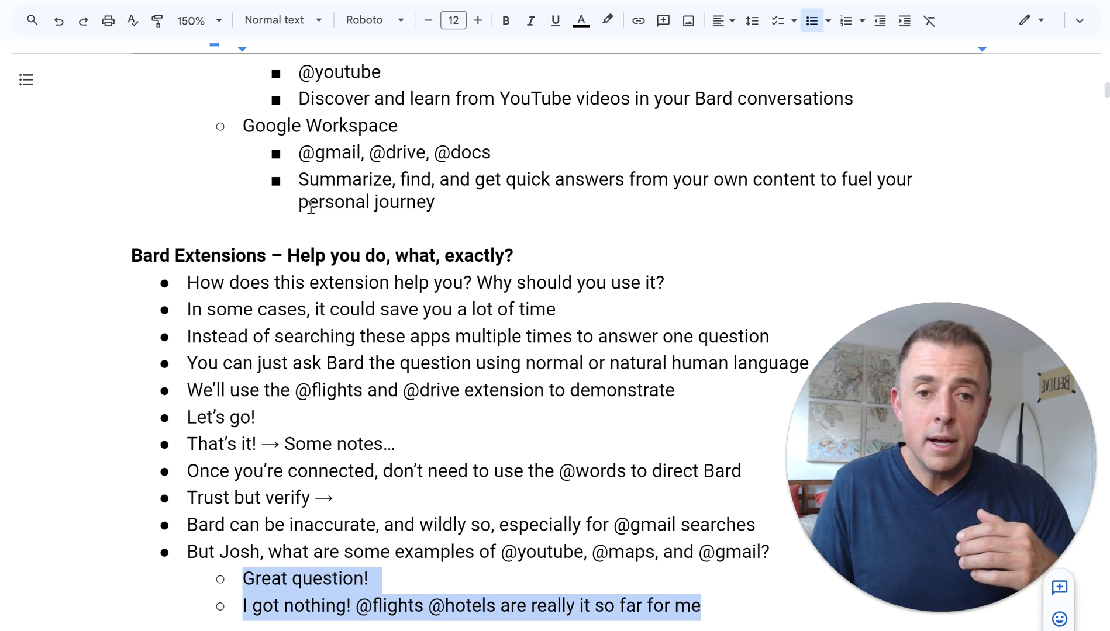
pyautogui.press('Down')
pyautogui.hotkey('shift', 'End')
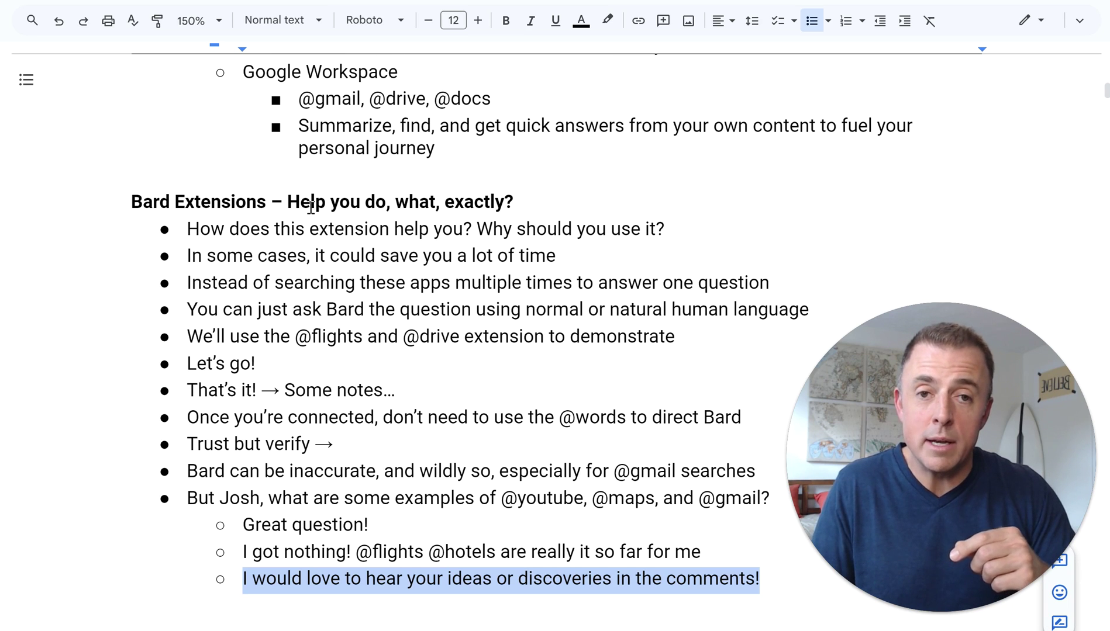
pyautogui.press('Down')
pyautogui.hotkey('shift', 'End')
# Add the bold 'Thanks for watching' closing heading with 'Linked goodness below', 'Like + subscribe + share', 'Leave questions' bullets
pyautogui.press('Down')
pyautogui.press('Down')
pyautogui.hotkey('shift', 'End')
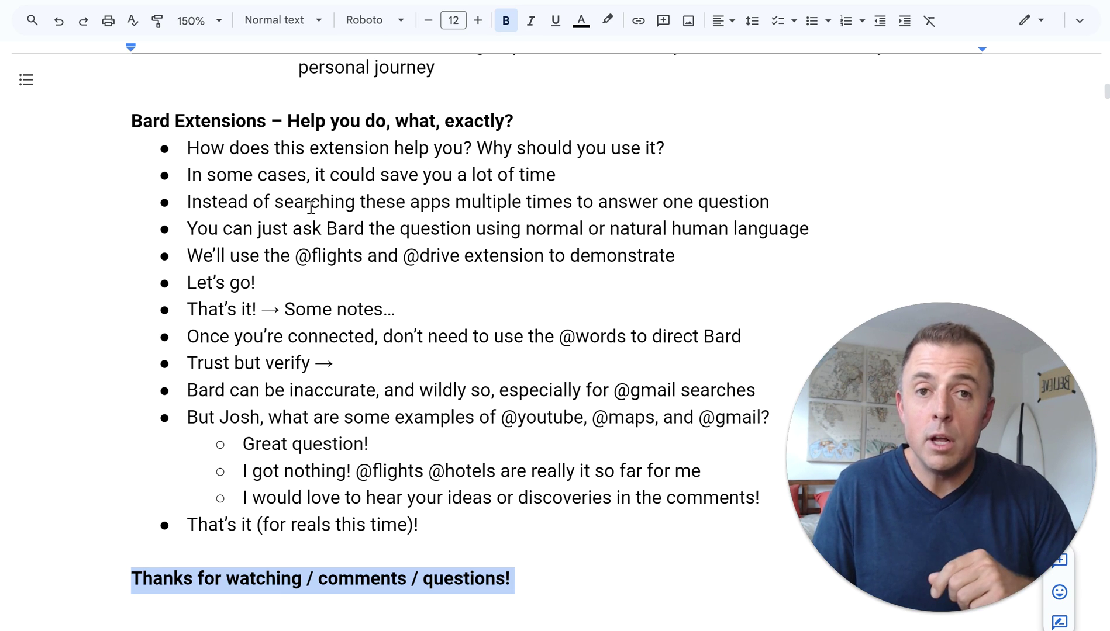
pyautogui.hotkey('ctrl', 'z')
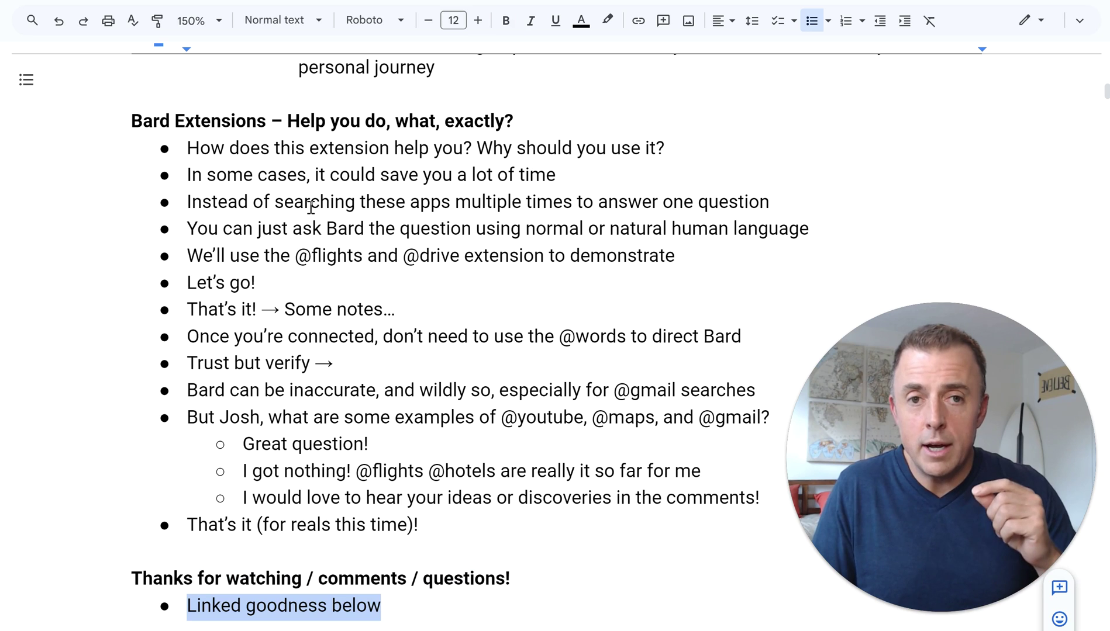
pyautogui.hotkey('ctrl', 'z')
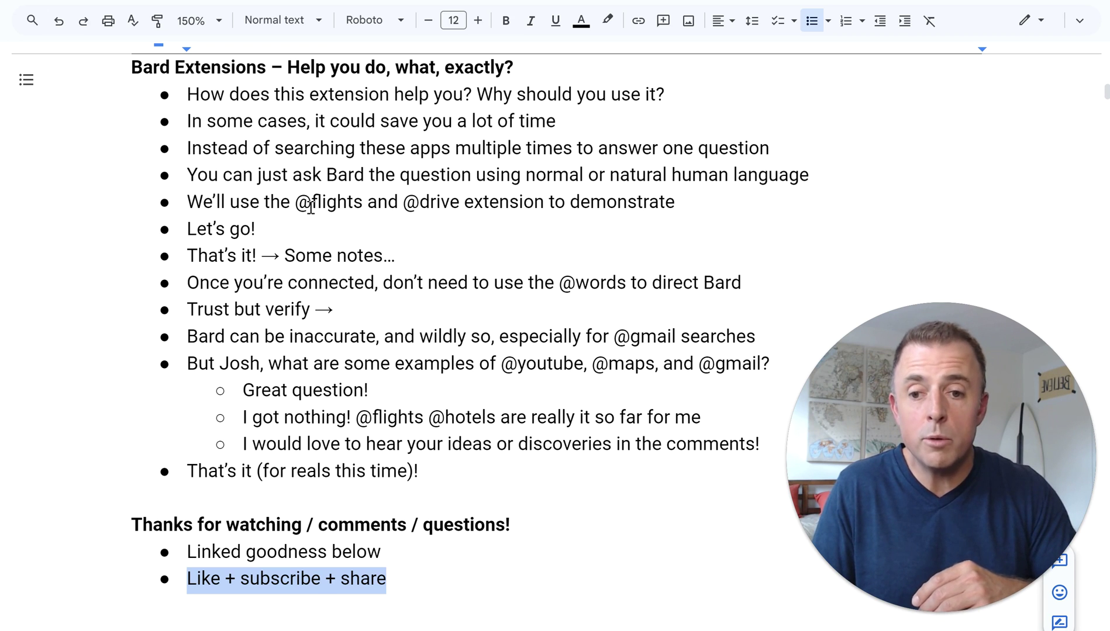
pyautogui.hotkey('ctrl', 'z')
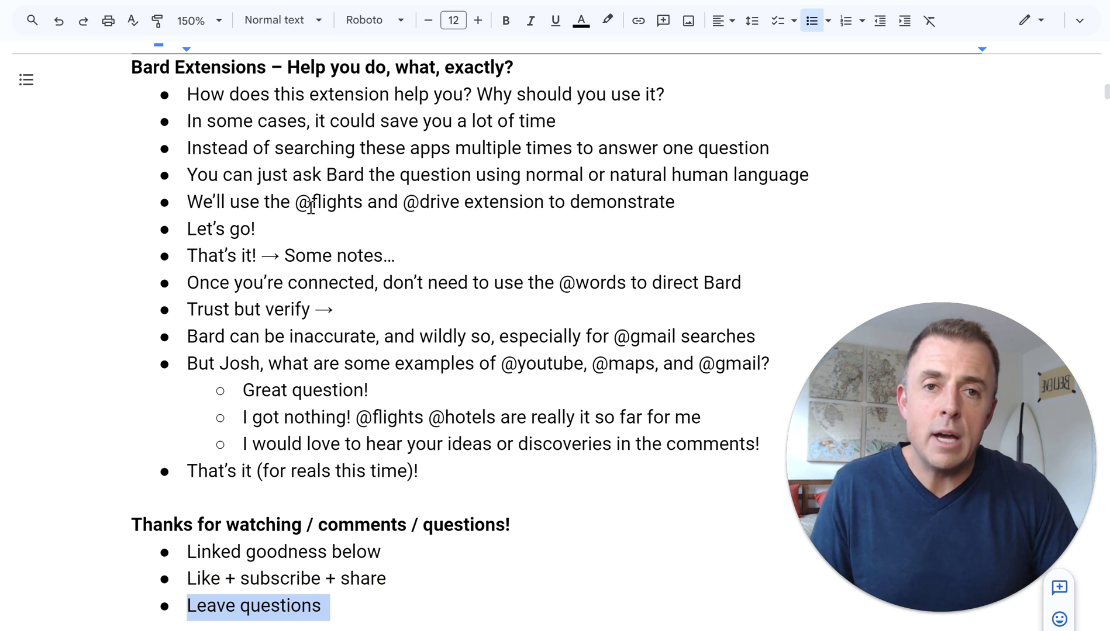